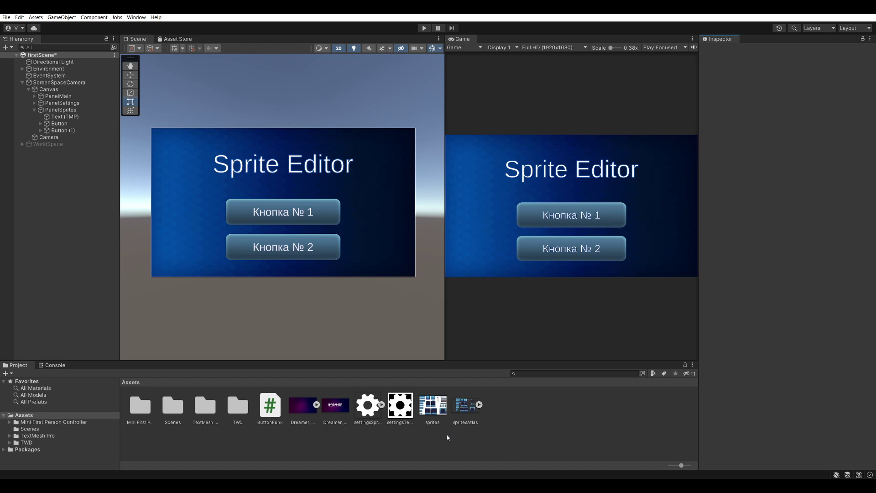
# Step: Confirm the 2D feature's packages in Package Manager, then bring up sprites.png's import settings in the Inspector
pyautogui.click(437, 410)
pyautogui.click(137, 17)
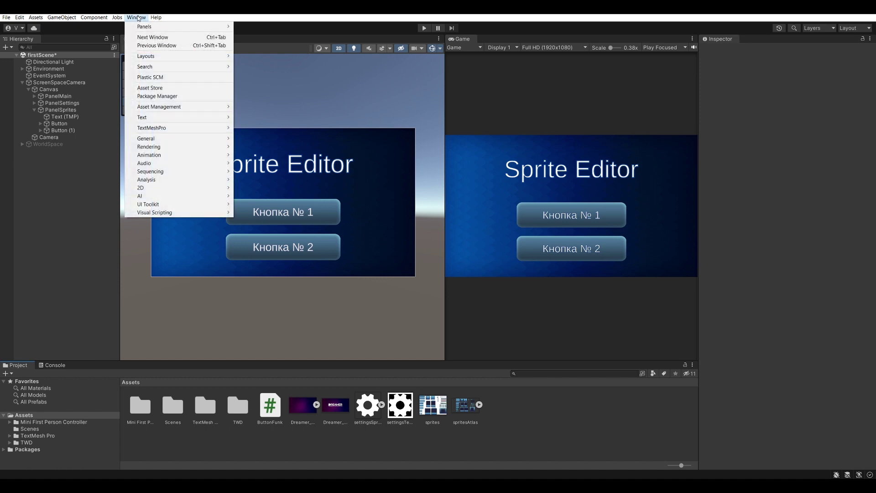
pyautogui.click(163, 97)
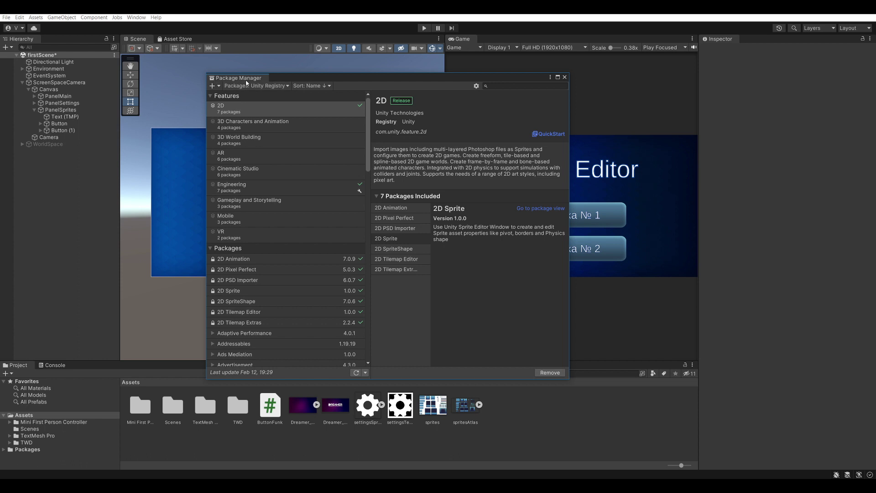
pyautogui.click(221, 109)
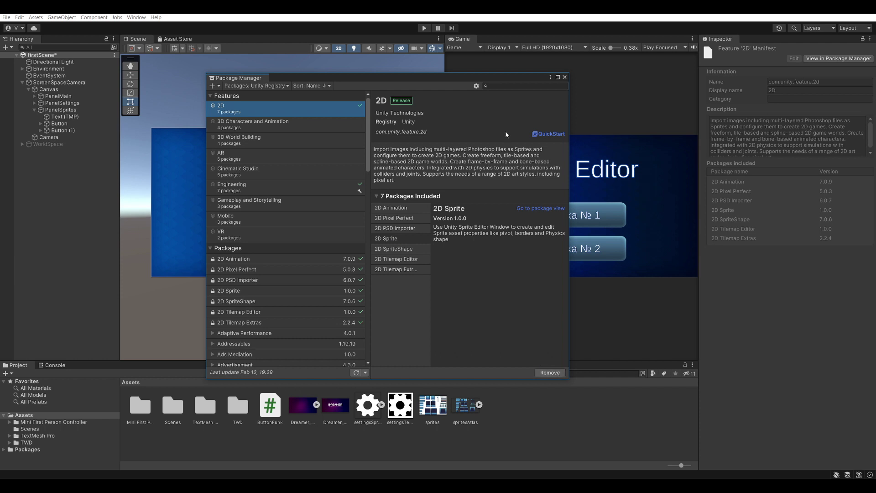
pyautogui.click(564, 77)
pyautogui.click(431, 410)
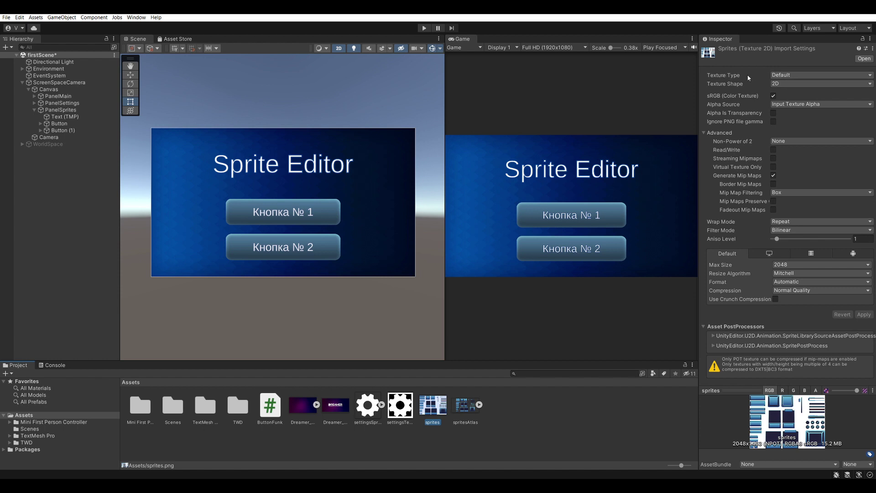
# Step: Change sprites.png Texture Type from Default to Sprite (2D and UI)
pyautogui.click(804, 75)
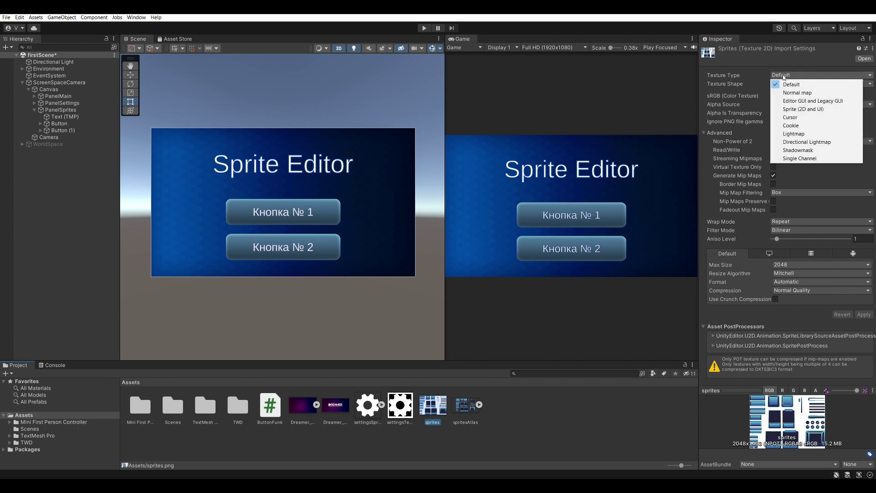
pyautogui.click(801, 108)
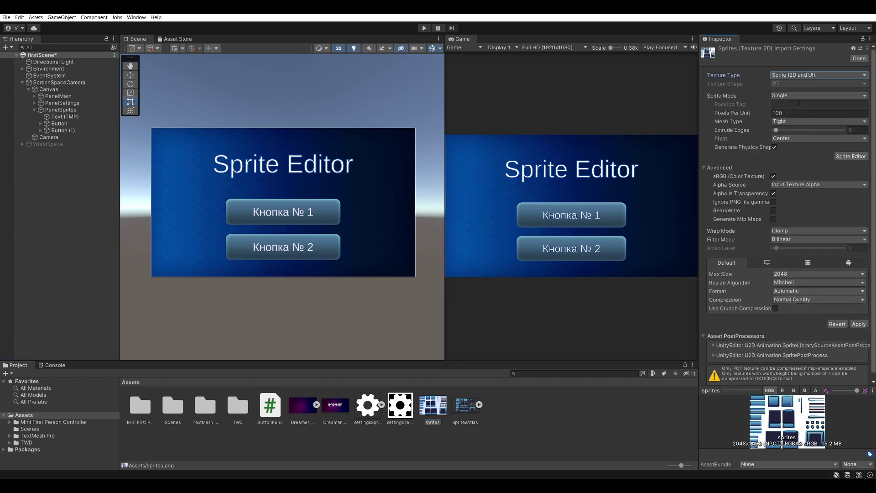
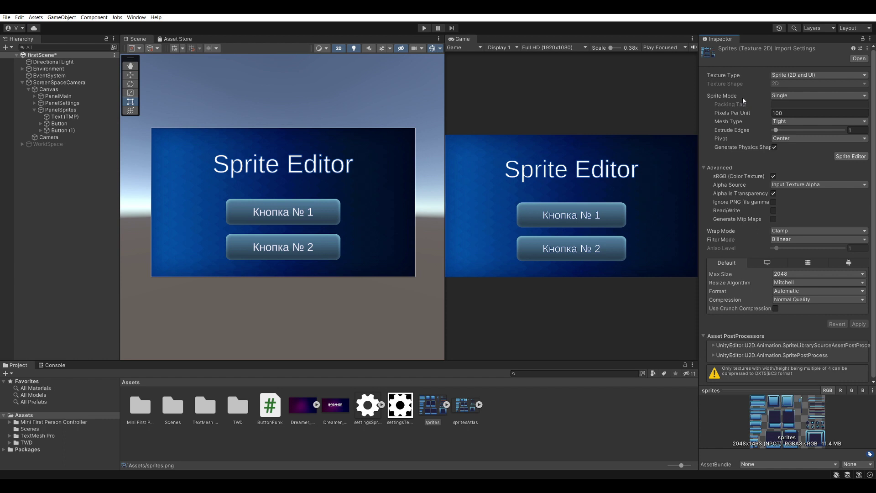
# Step: Set sprites.png to Multiple sprite mode, apply it, and open it in the Sprite Editor
pyautogui.click(785, 95)
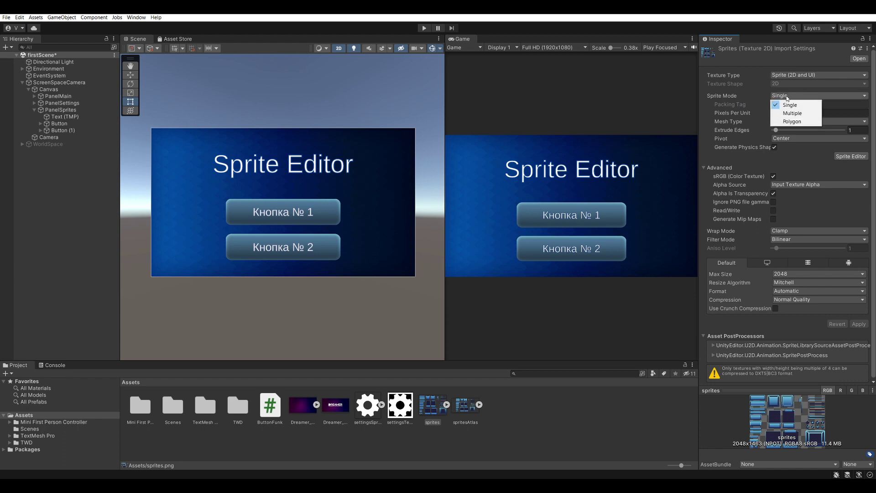
pyautogui.click(798, 118)
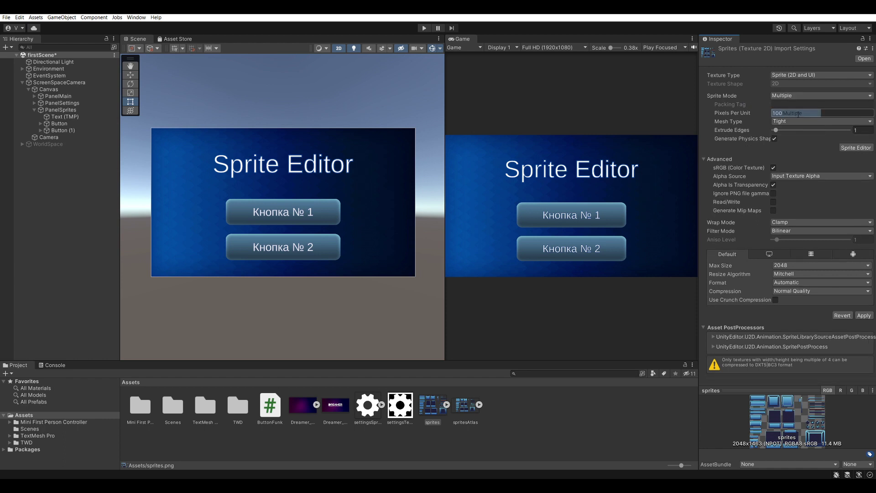
pyautogui.click(866, 314)
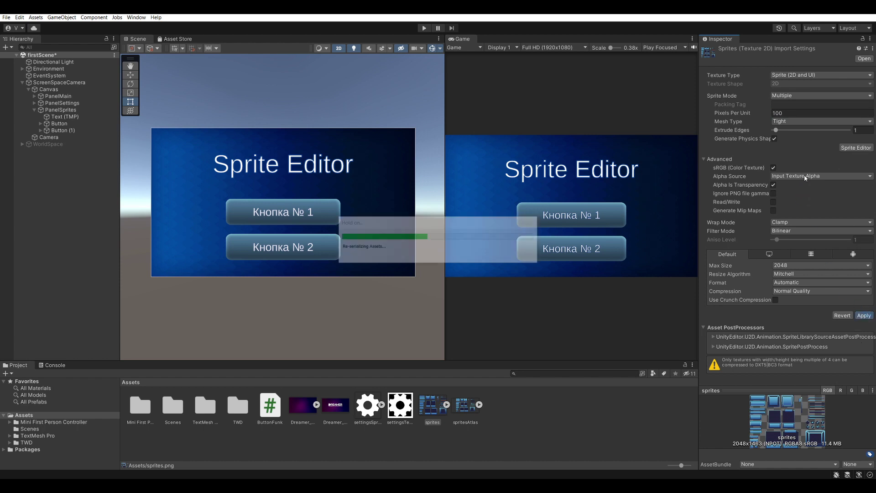
pyautogui.click(852, 150)
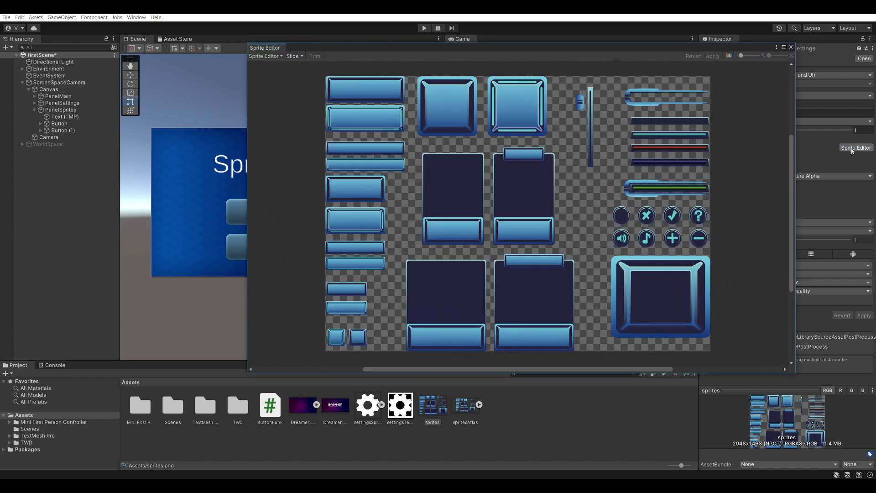
pyautogui.moveTo(525, 51); pyautogui.dragTo(435, 48)
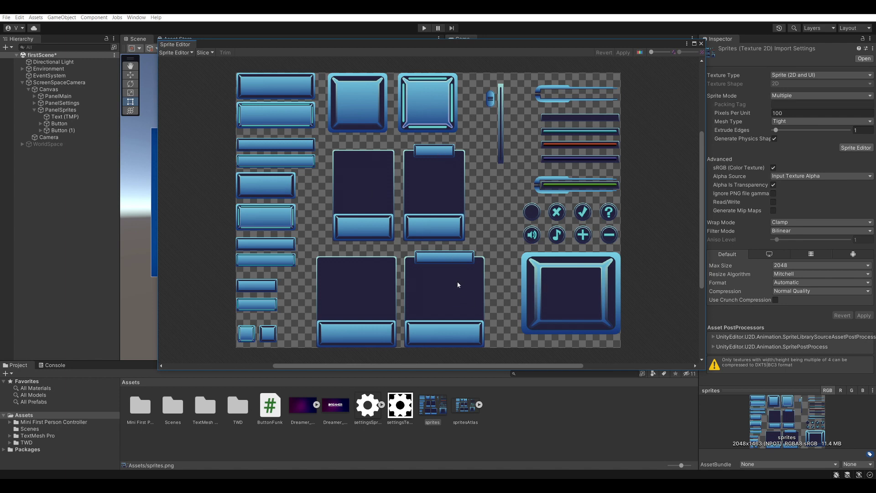
# Step: Auto-slice the sheet with the Automatic type and check the top two bar sprites
pyautogui.click(210, 53)
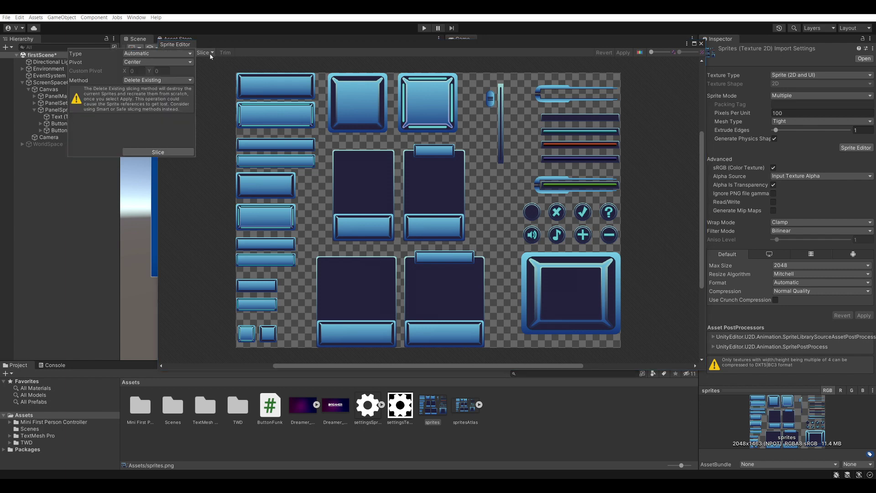
pyautogui.click(168, 55)
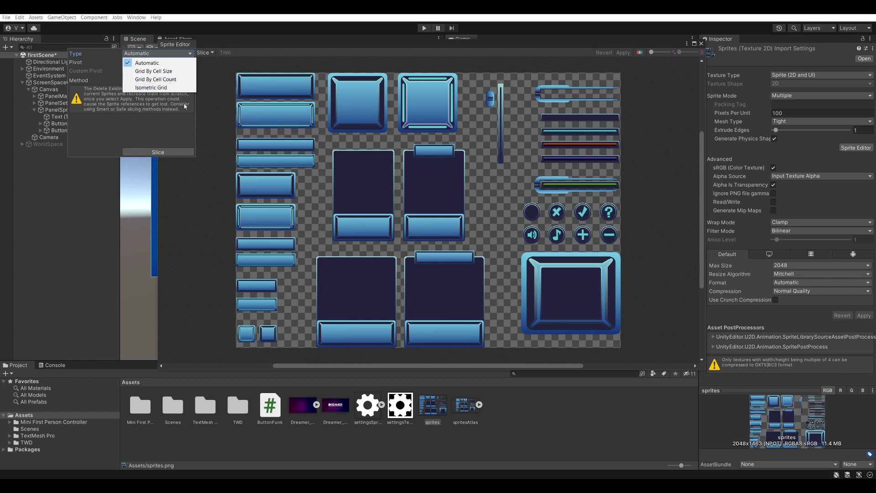
pyautogui.click(156, 130)
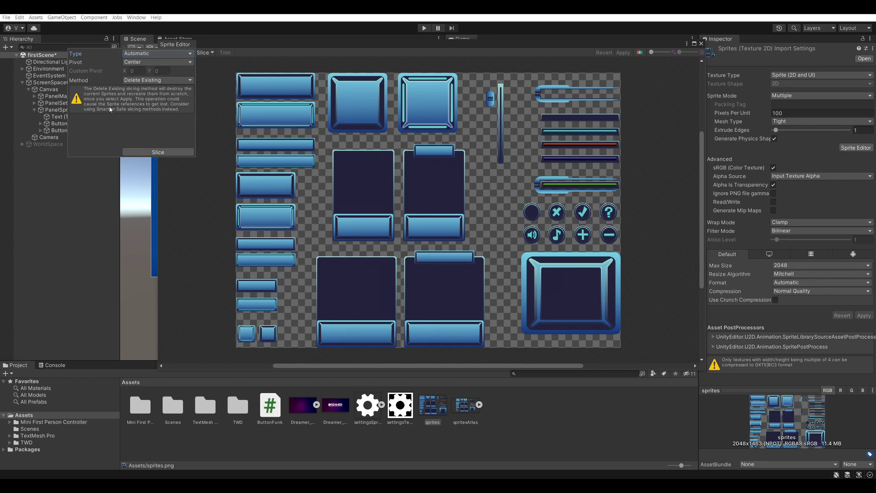
pyautogui.click(156, 155)
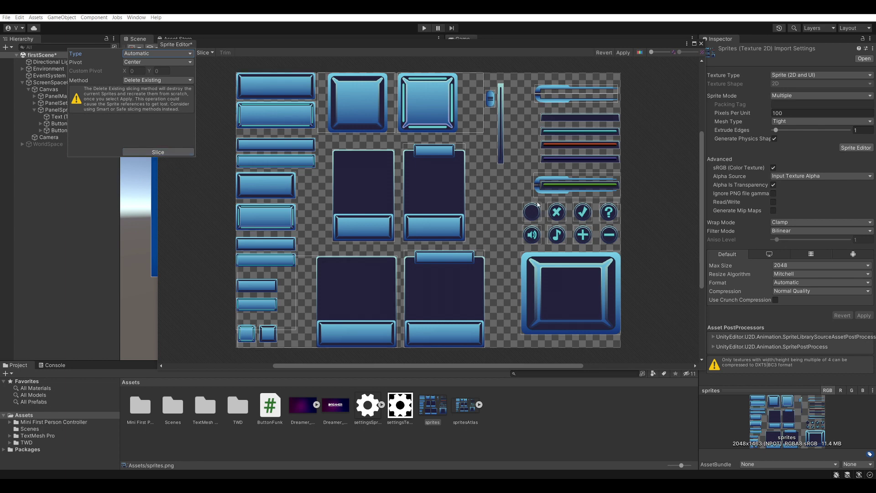
pyautogui.click(272, 89)
pyautogui.click(297, 122)
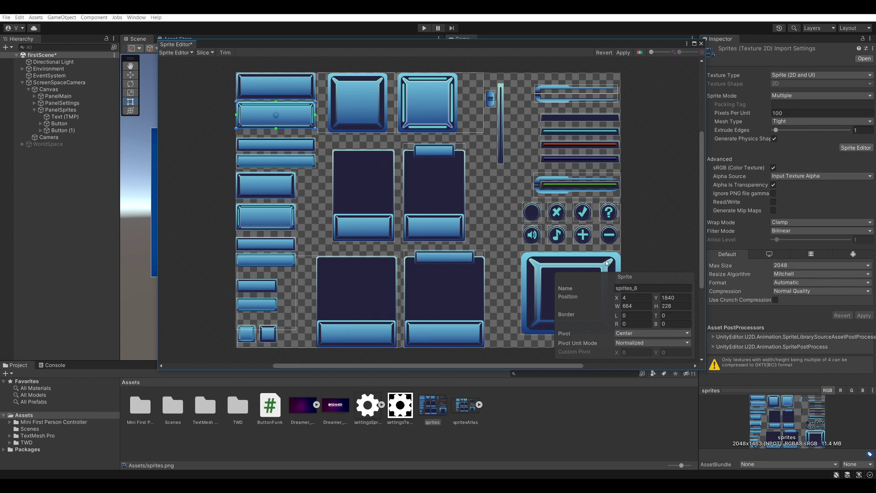
# Step: Inspect the sliced bar sprites sprites_0, sprites_13 and sprites_24
pyautogui.click(298, 85)
pyautogui.click(294, 163)
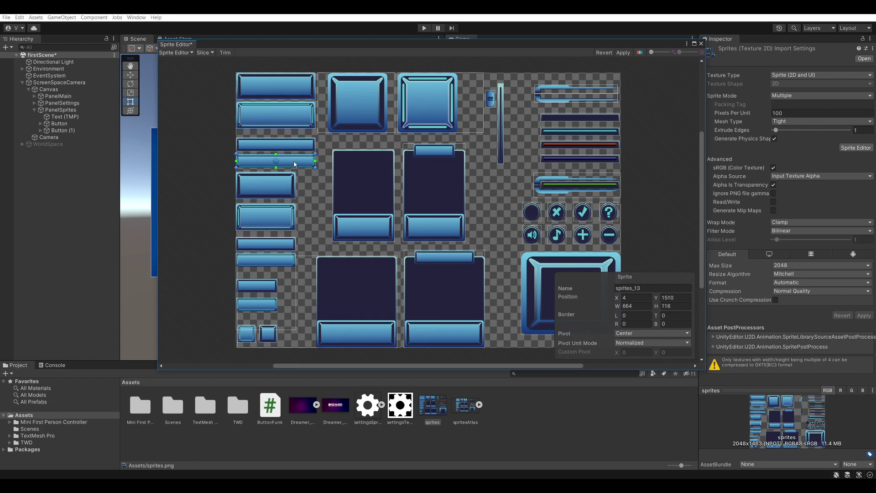
pyautogui.click(279, 247)
pyautogui.click(305, 220)
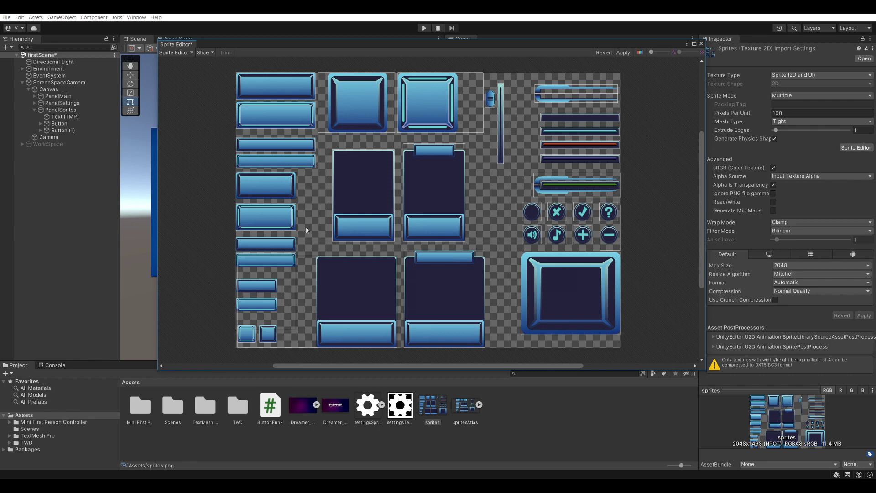
pyautogui.scroll(5, 314, 182)
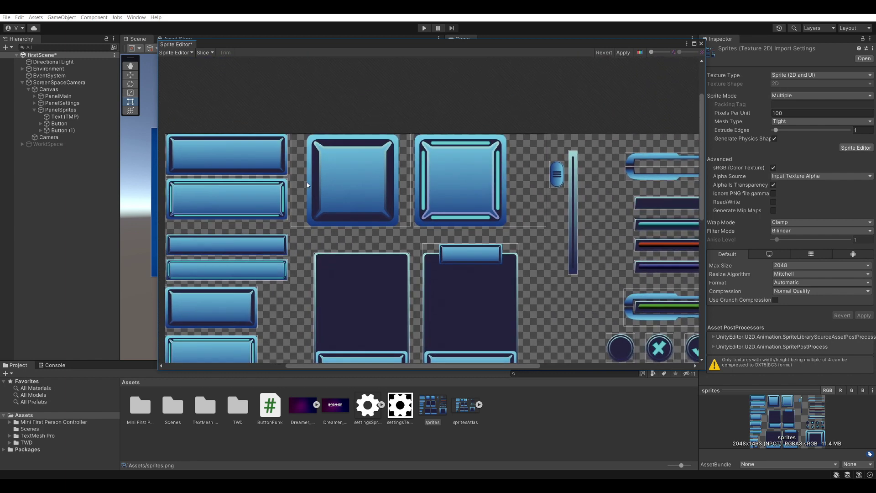
# Step: Trim the sprites_1 and sprites_2 edges to fit the square buttons and apply the changes
pyautogui.click(304, 179)
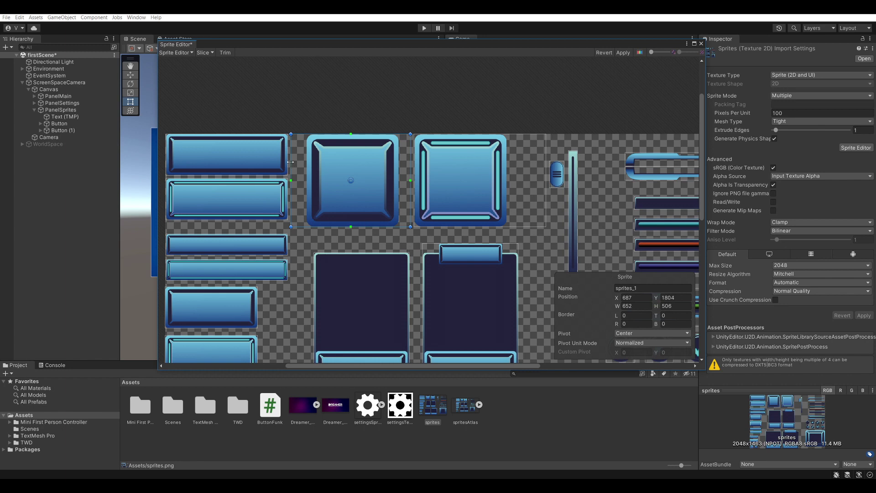
pyautogui.moveTo(290, 162); pyautogui.dragTo(306, 161)
pyautogui.moveTo(410, 160); pyautogui.dragTo(399, 163)
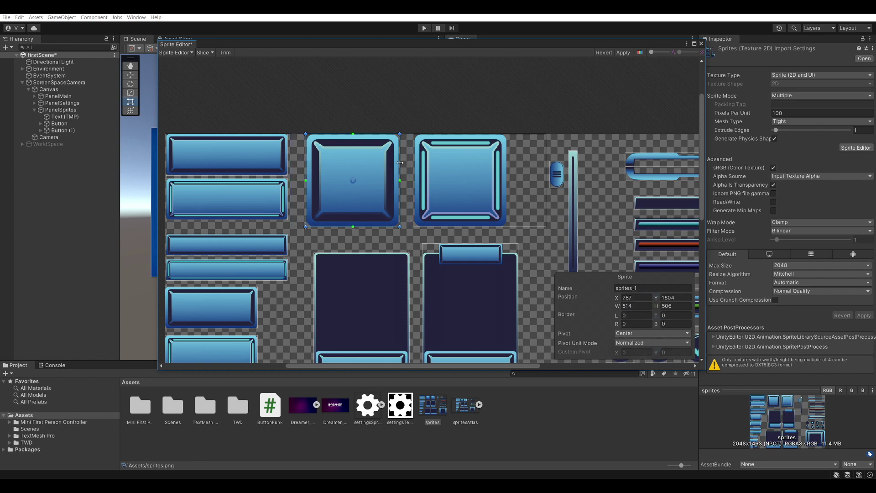
pyautogui.click(535, 162)
pyautogui.moveTo(547, 146); pyautogui.dragTo(508, 150)
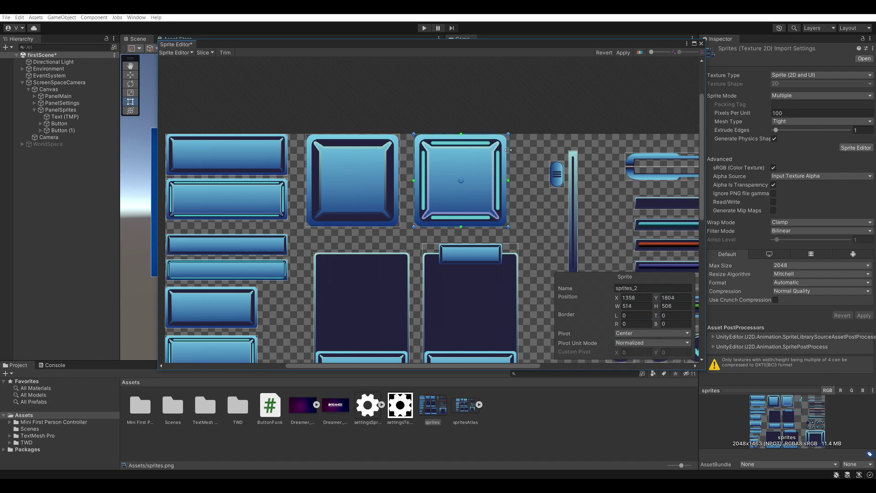
pyautogui.scroll(-3, 508, 149)
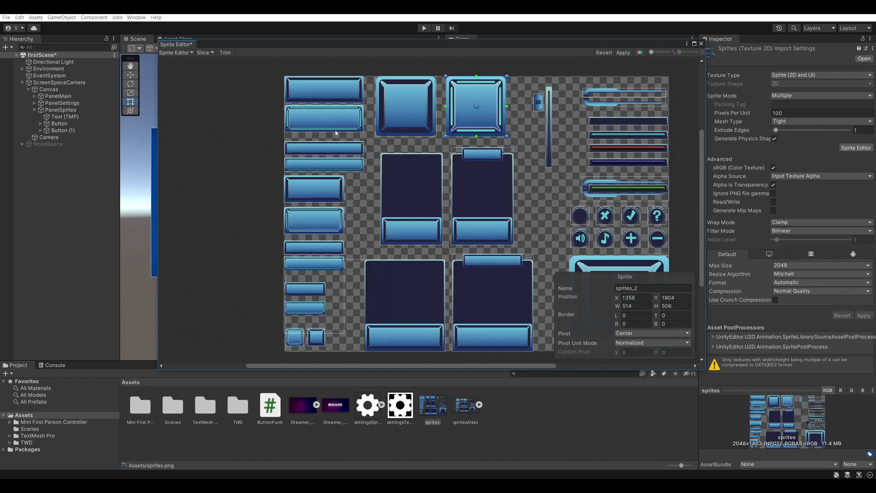
pyautogui.click(360, 194)
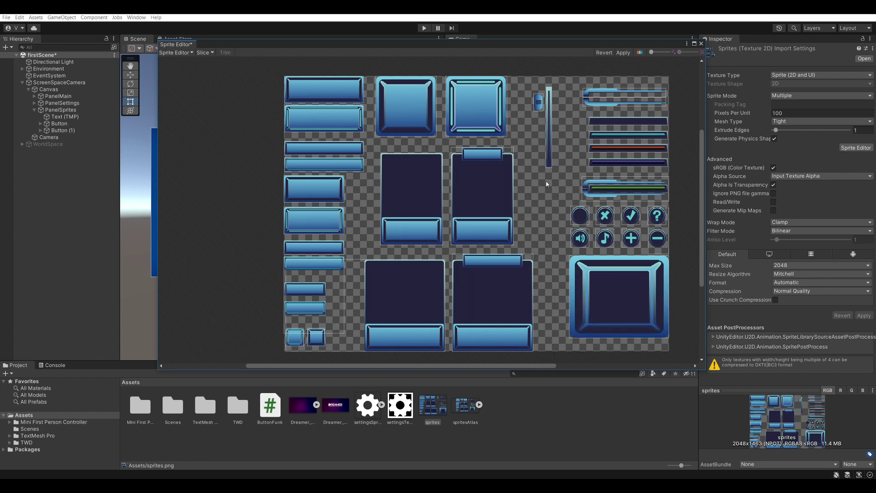
pyautogui.moveTo(549, 196); pyautogui.dragTo(534, 197, button='middle')
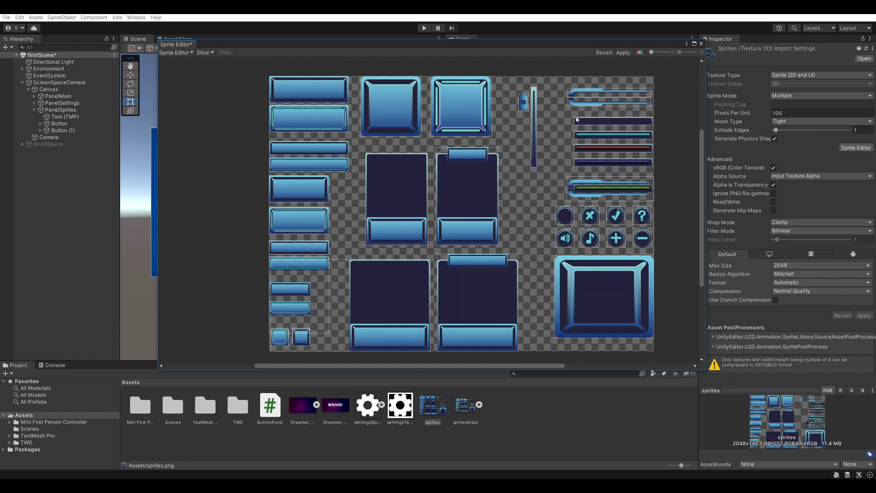
pyautogui.click(625, 54)
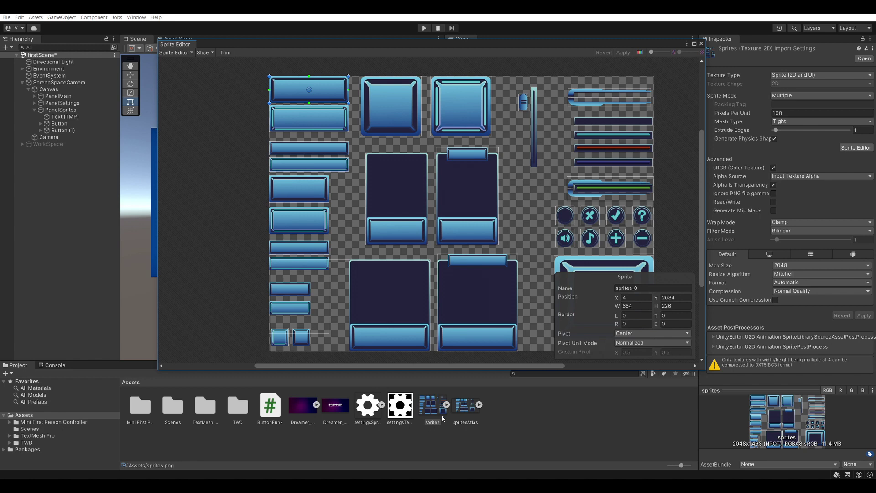
# Step: Expand the sprites asset and preview sprites_0, sprites_1 and sprites_2
pyautogui.click(446, 405)
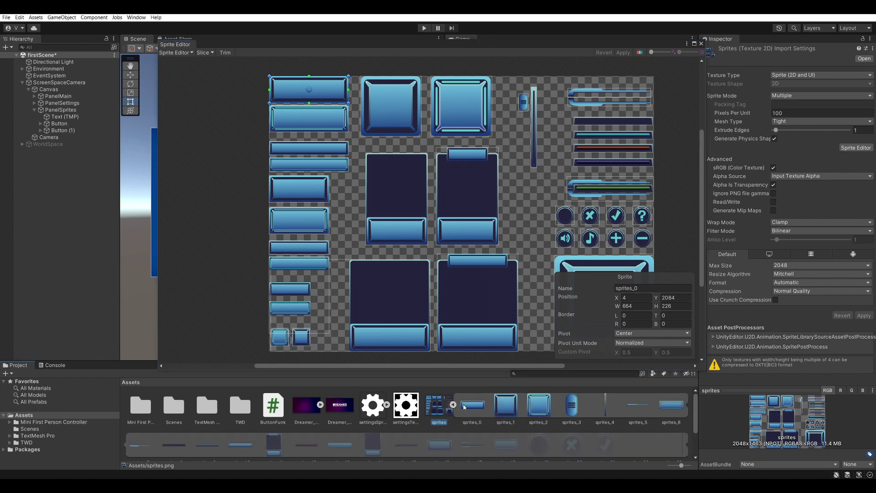
pyautogui.click(474, 404)
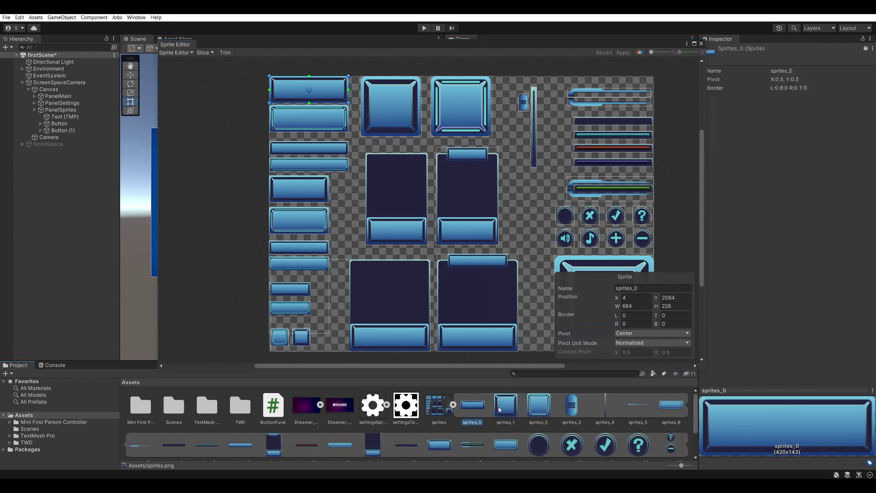
pyautogui.click(505, 404)
pyautogui.click(539, 405)
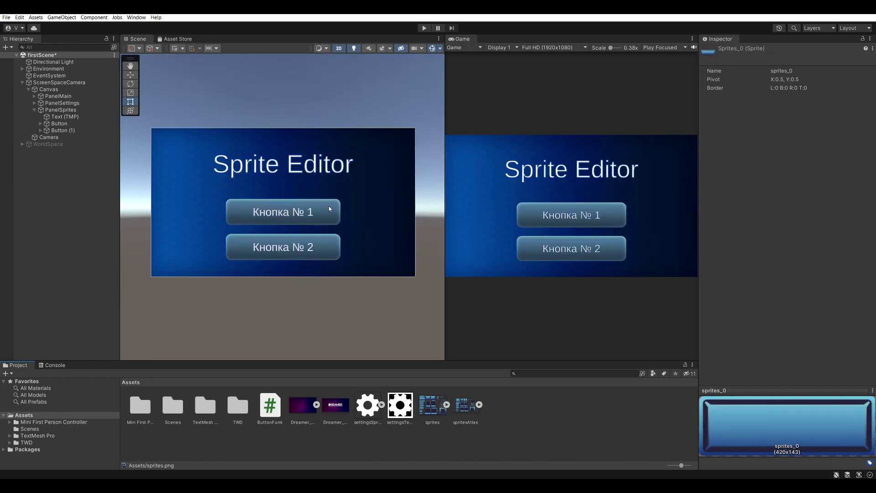
# Step: Assign sprites_0 as the Source Image of the Кнопка № 1 button
pyautogui.click(327, 212)
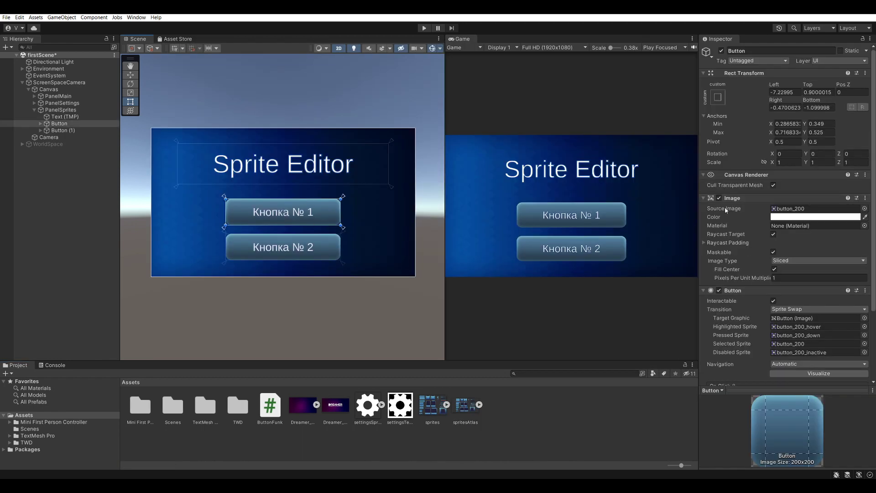
pyautogui.click(864, 208)
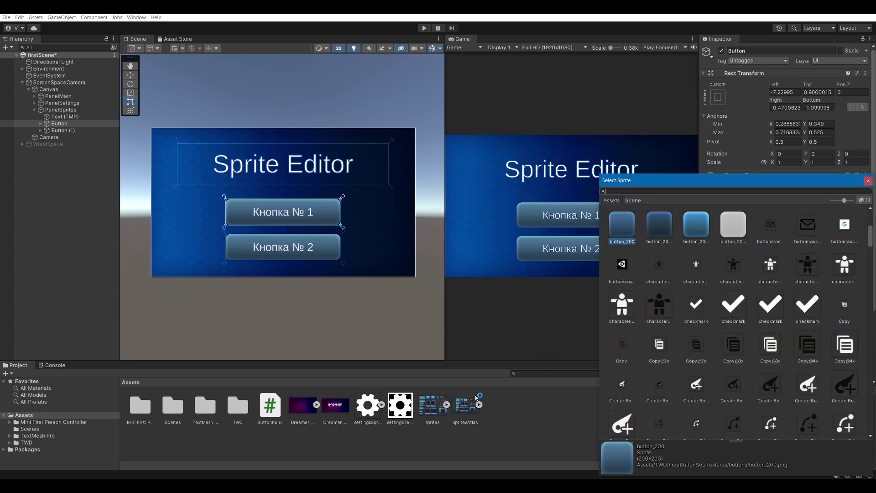
pyautogui.click(446, 404)
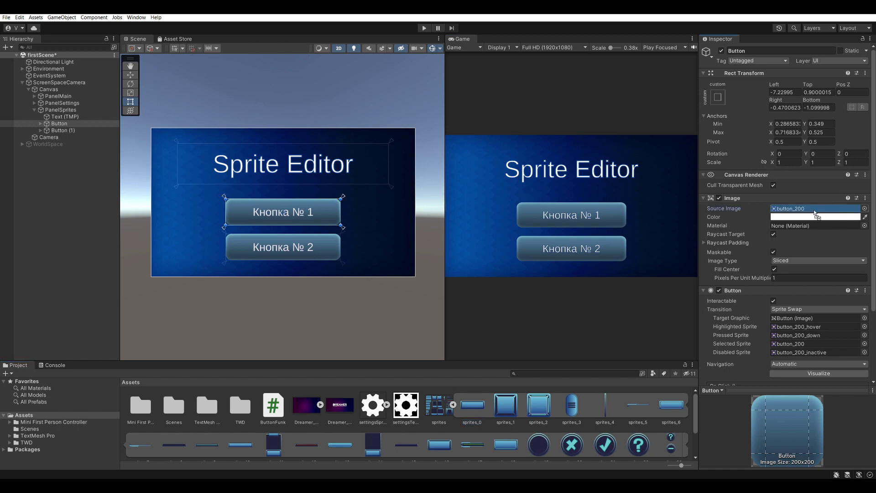
pyautogui.moveTo(471, 405); pyautogui.dragTo(807, 208)
pyautogui.scroll(-1, 546, 414)
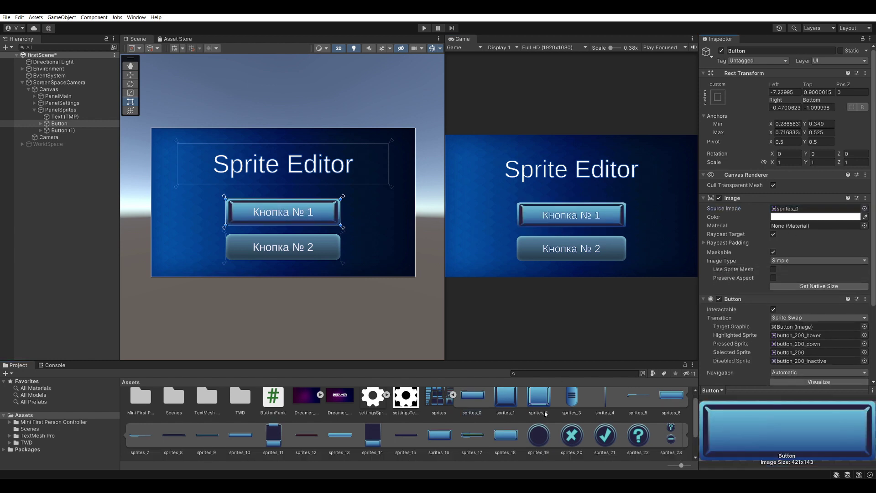
pyautogui.scroll(1, 445, 395)
# Step: Slice the sprites sheet with Grid By Cell Size at 256×256 pixels
pyautogui.click(438, 404)
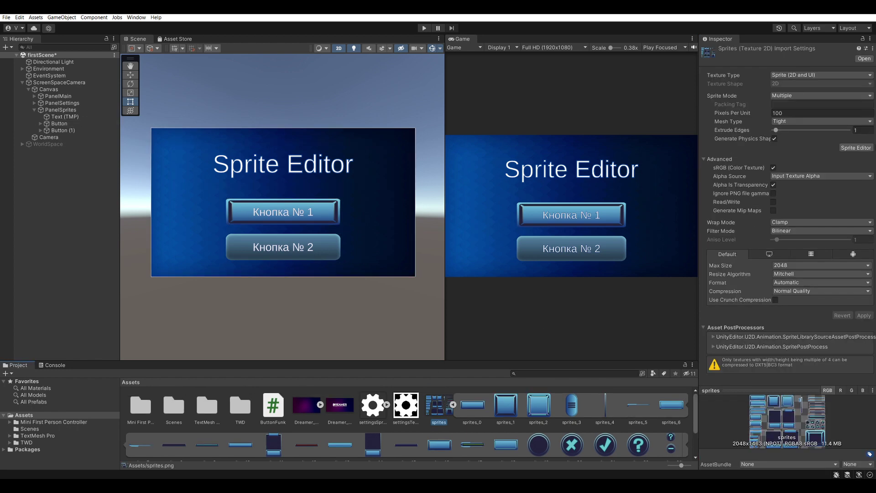
pyautogui.click(856, 147)
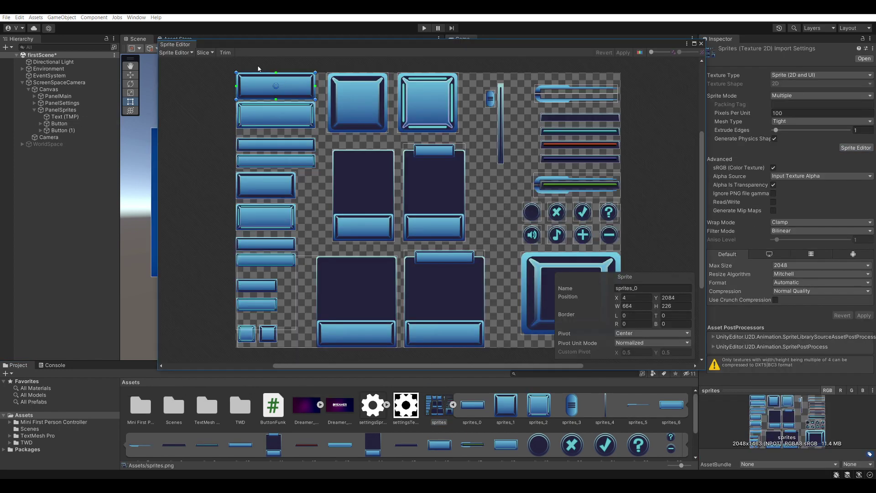
pyautogui.click(205, 53)
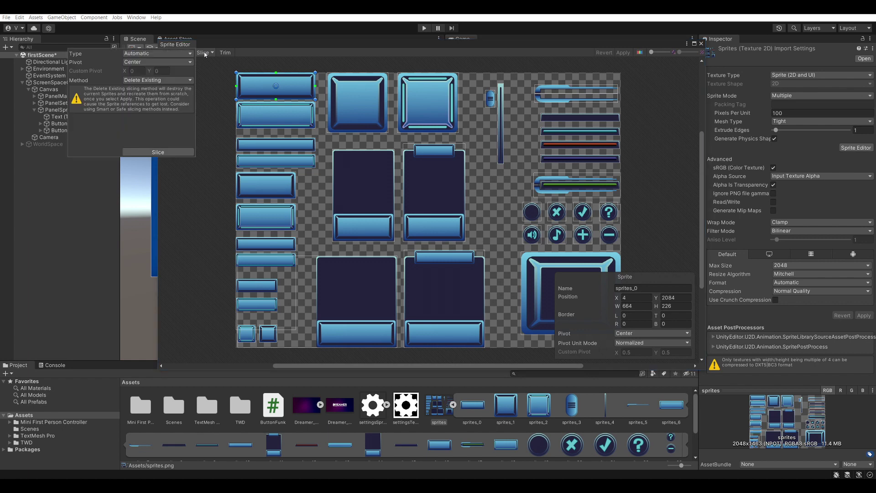
pyautogui.click(147, 55)
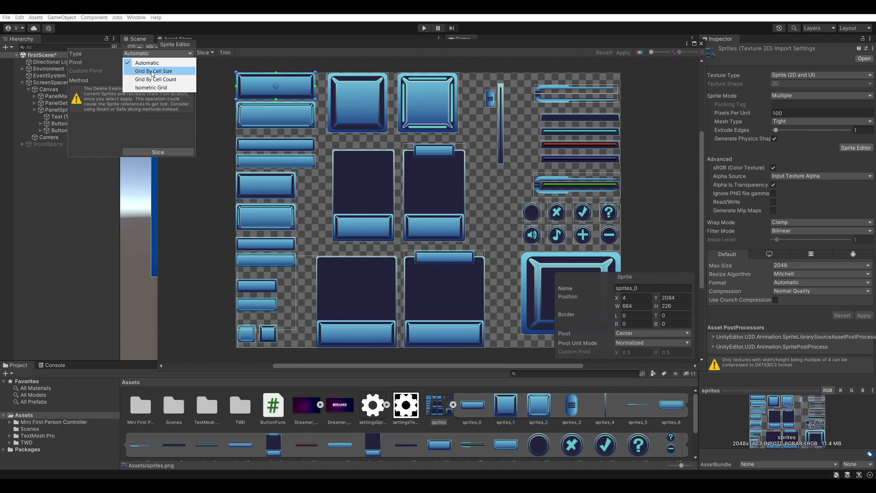
pyautogui.click(153, 73)
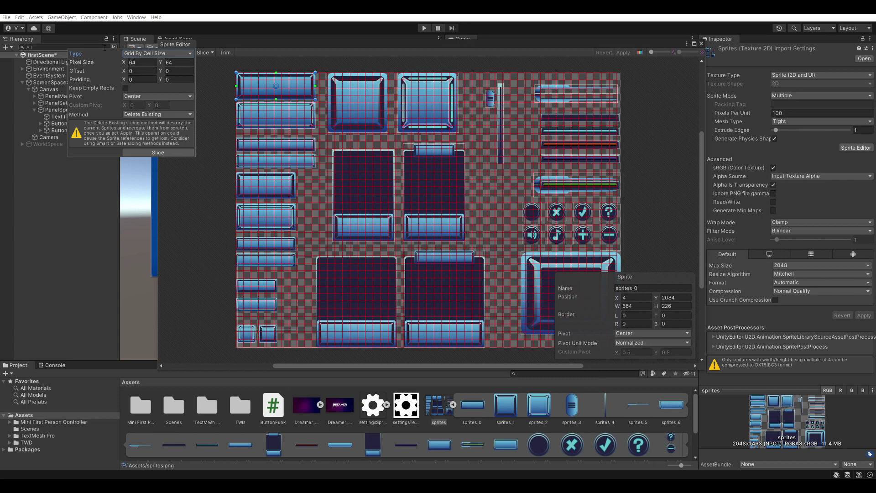
pyautogui.click(145, 64)
pyautogui.write('256')
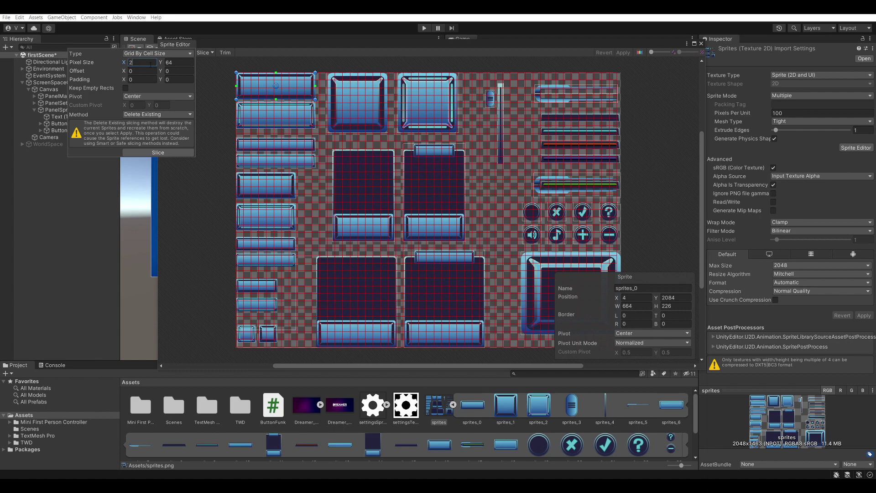
pyautogui.click(179, 63)
pyautogui.write('256')
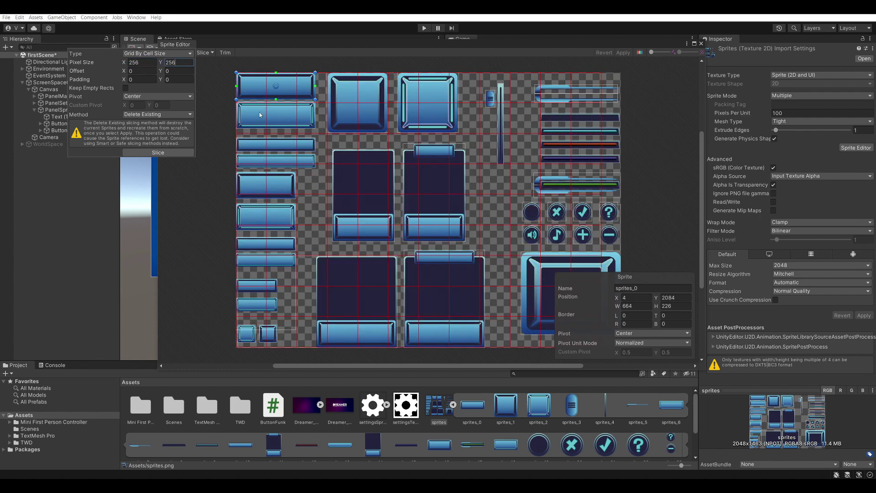
pyautogui.click(158, 152)
# Step: Inspect the resulting cells, including the button and slider-handle sprites
pyautogui.click(304, 120)
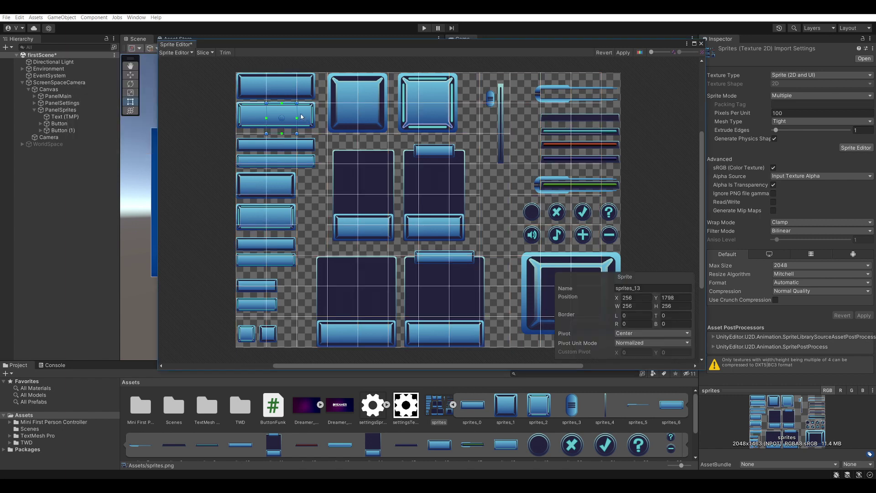
pyautogui.click(312, 88)
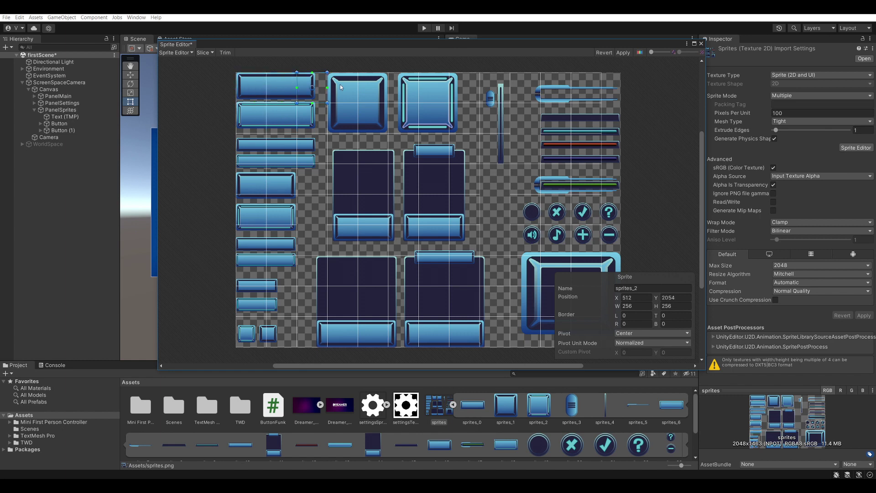
pyautogui.click(434, 88)
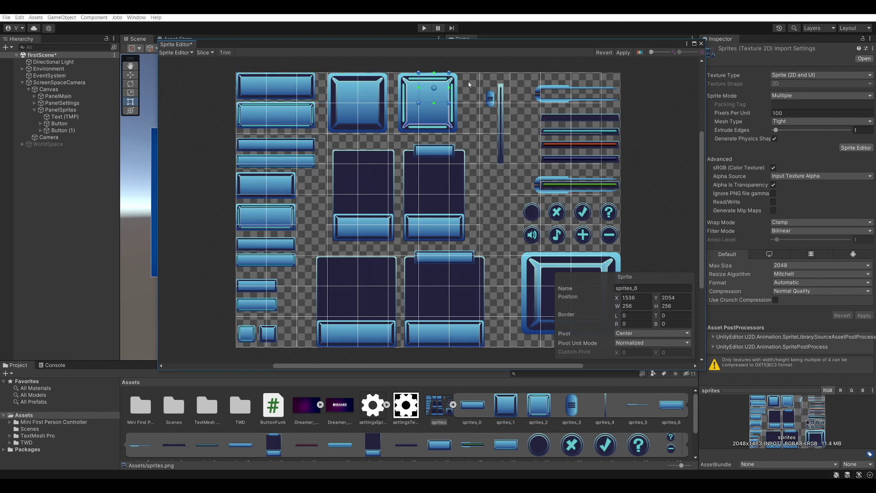
pyautogui.click(500, 84)
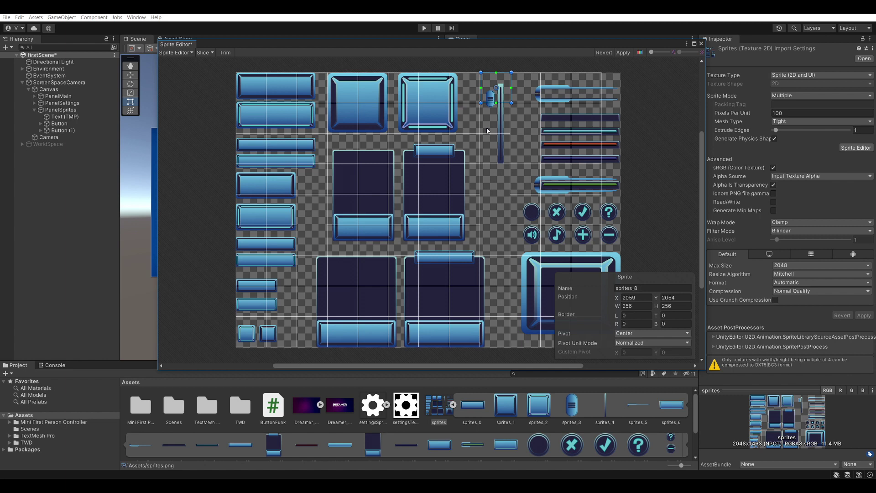
# Step: Switch the slicing type to Grid By Cell Count
pyautogui.click(205, 53)
pyautogui.click(157, 53)
pyautogui.click(168, 81)
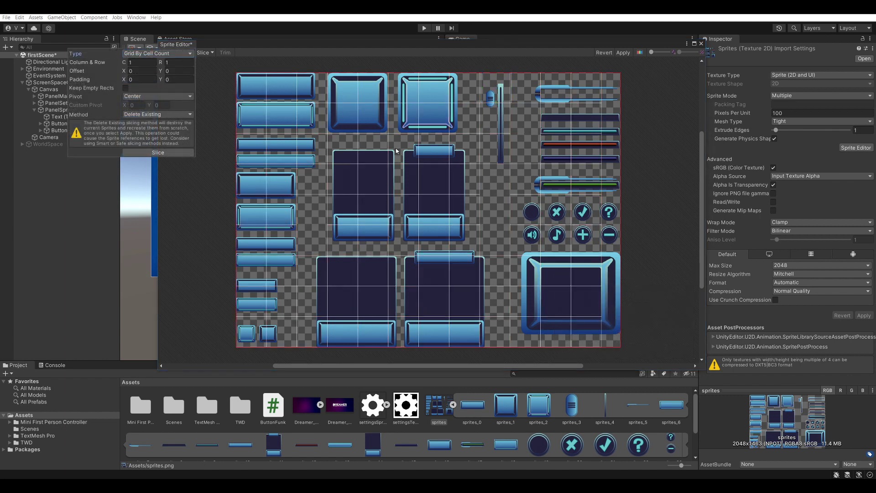
# Step: Slice the sheet into a 4×4 cell-count grid, then undo it
pyautogui.click(137, 62)
pyautogui.write('4')
pyautogui.click(172, 62)
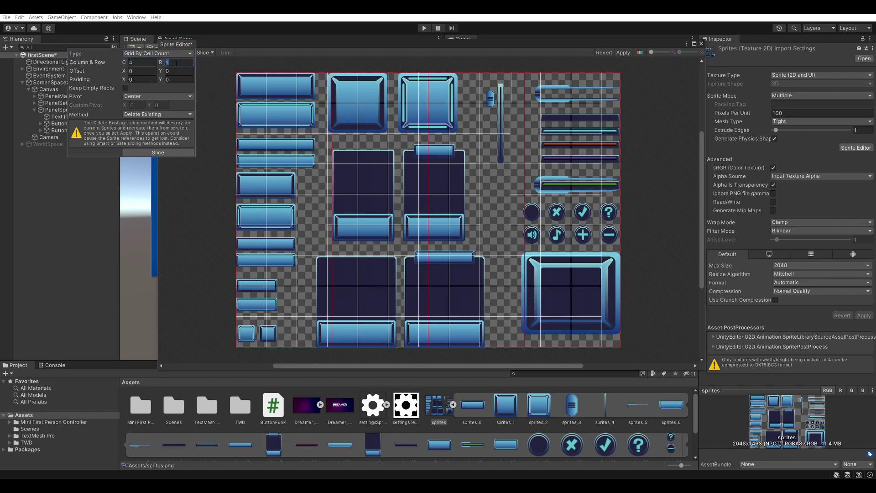
pyautogui.write('4')
pyautogui.click(158, 152)
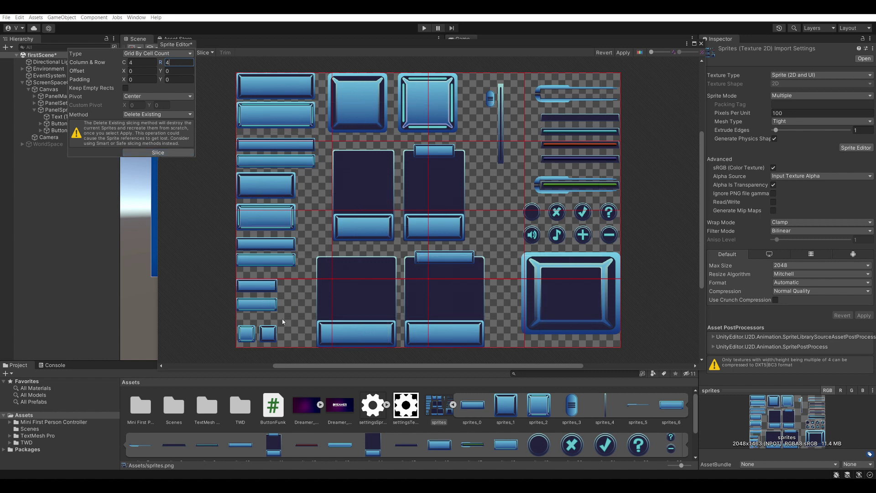
pyautogui.hotkey('ctrl', 'z')
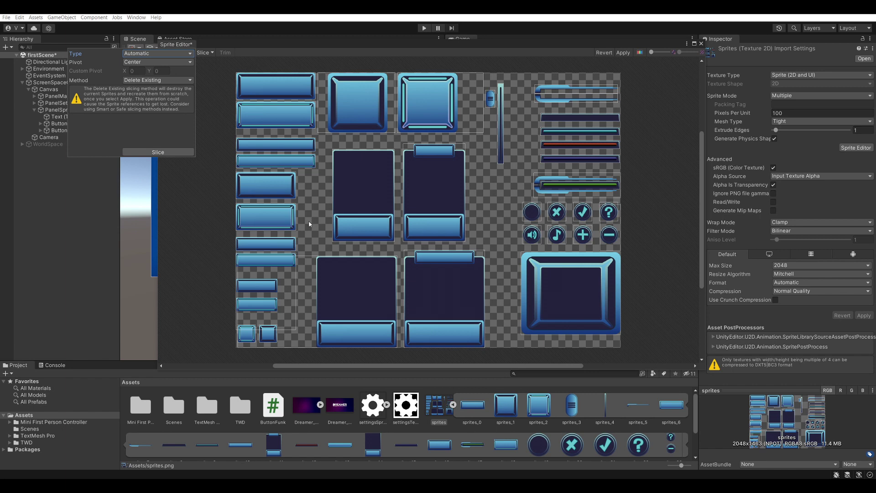
# Step: Shrink the tall sprites_28 so it covers a single bar
pyautogui.click(287, 288)
pyautogui.scroll(2, 283, 333)
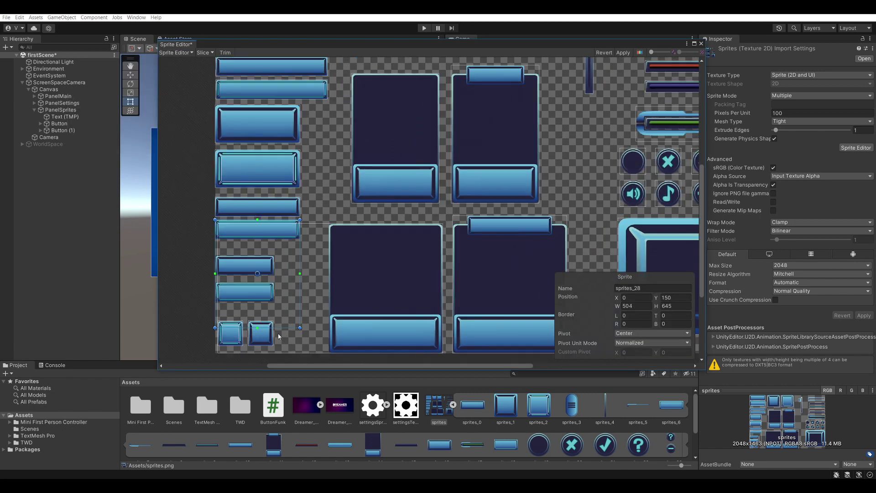
pyautogui.moveTo(258, 328); pyautogui.dragTo(270, 238)
# Step: Draw new sprite rectangles around the buttons, deleting a stray small one
pyautogui.scroll(2, 271, 238)
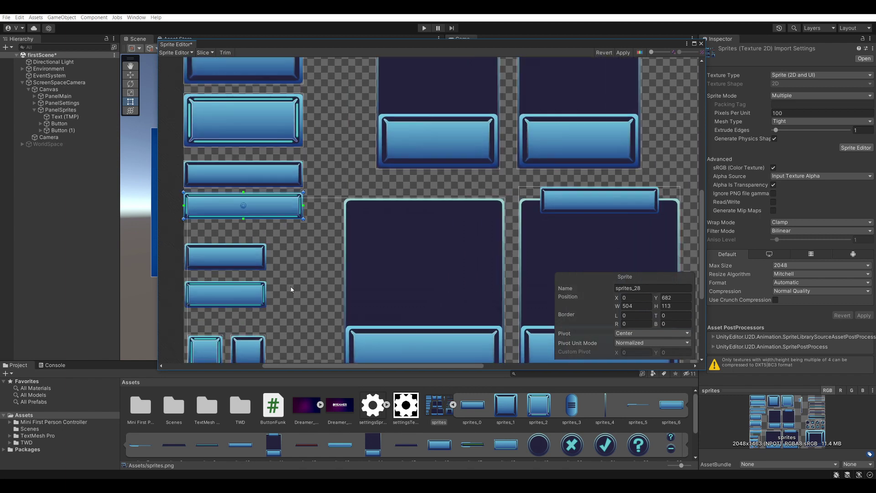
pyautogui.moveTo(265, 272); pyautogui.dragTo(205, 285)
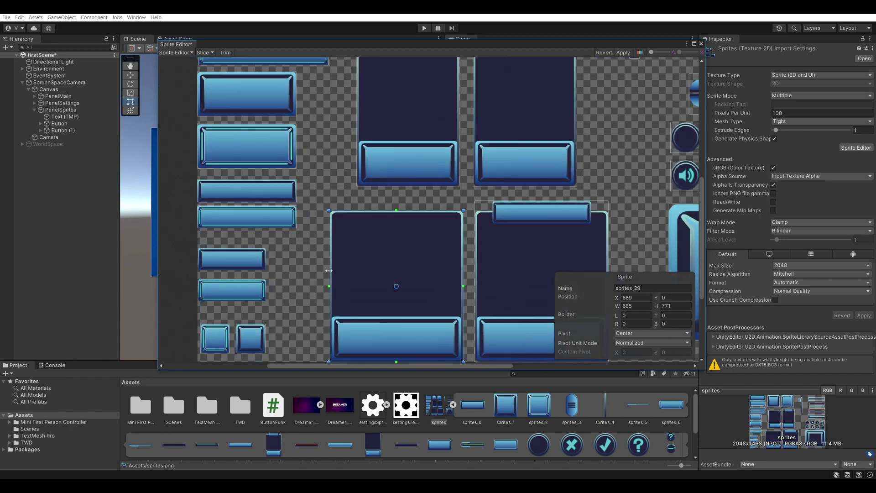
pyautogui.click(287, 252)
pyautogui.scroll(2, 293, 254)
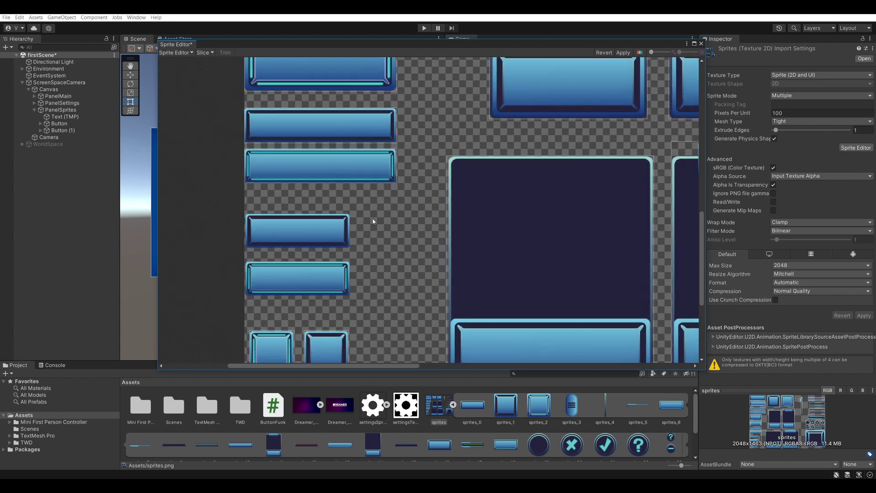
pyautogui.moveTo(407, 234); pyautogui.dragTo(415, 231)
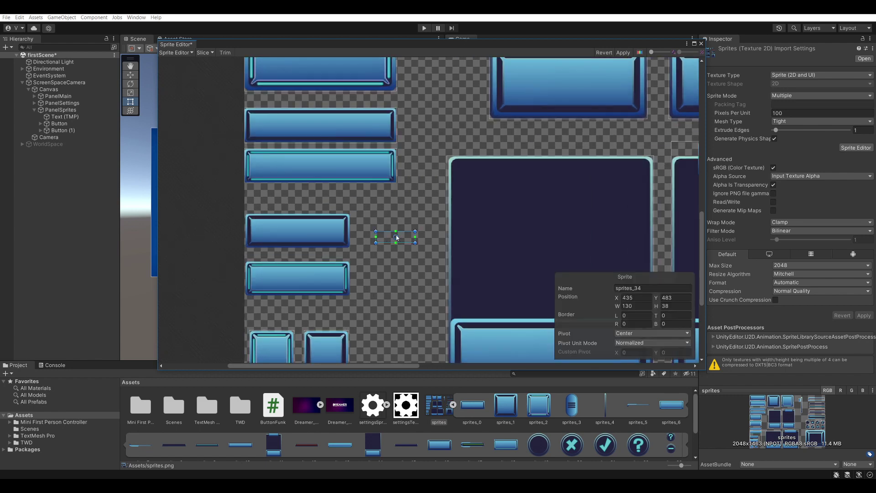
pyautogui.press('Delete')
pyautogui.moveTo(352, 213); pyautogui.dragTo(218, 248)
pyautogui.scroll(2, 392, 176)
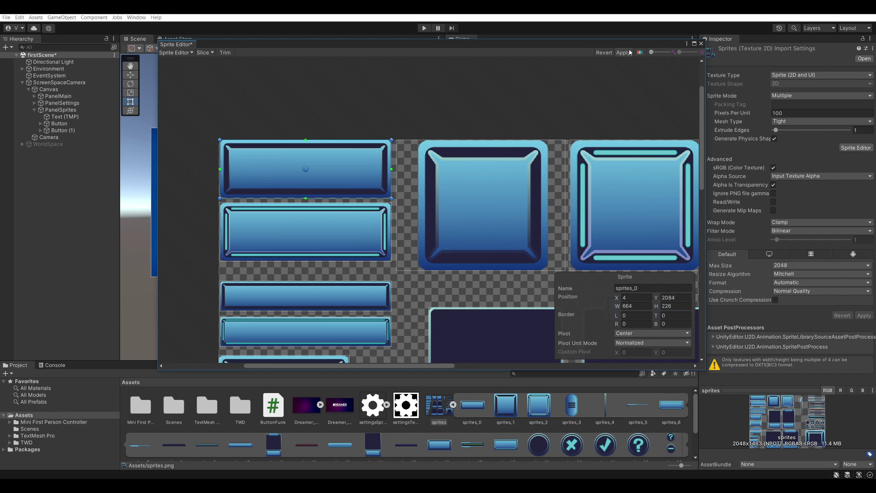
# Step: Discard the sprite edits and duplicate the sheet as sprites 1, checking it in the Sprite Editor
pyautogui.click(701, 43)
pyautogui.click(461, 260)
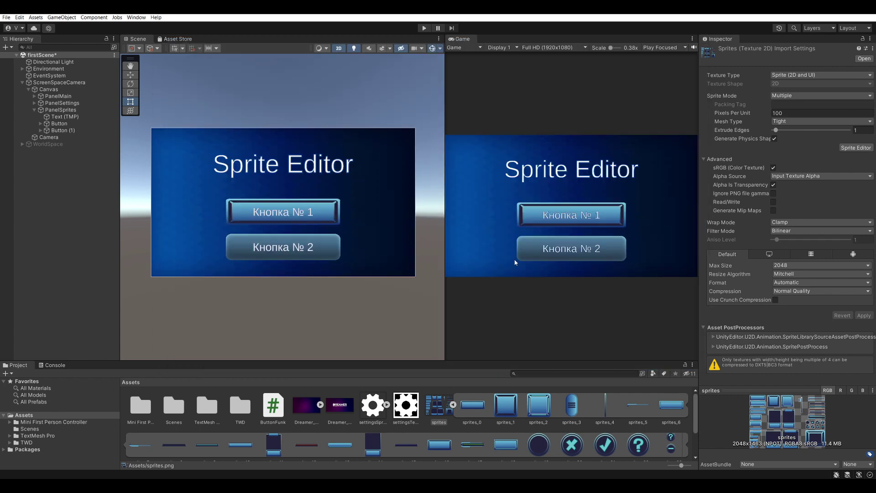
pyautogui.click(453, 405)
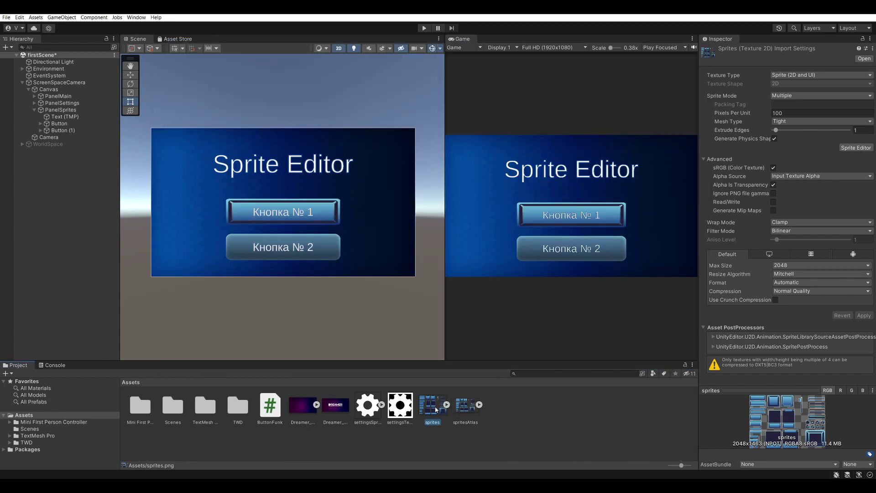
pyautogui.hotkey('ctrl', 'd')
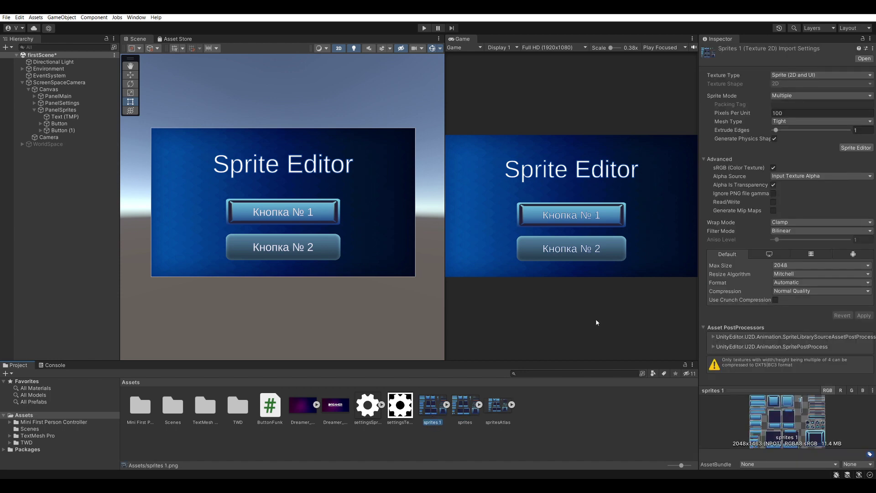
pyautogui.click(849, 147)
pyautogui.scroll(3, 331, 122)
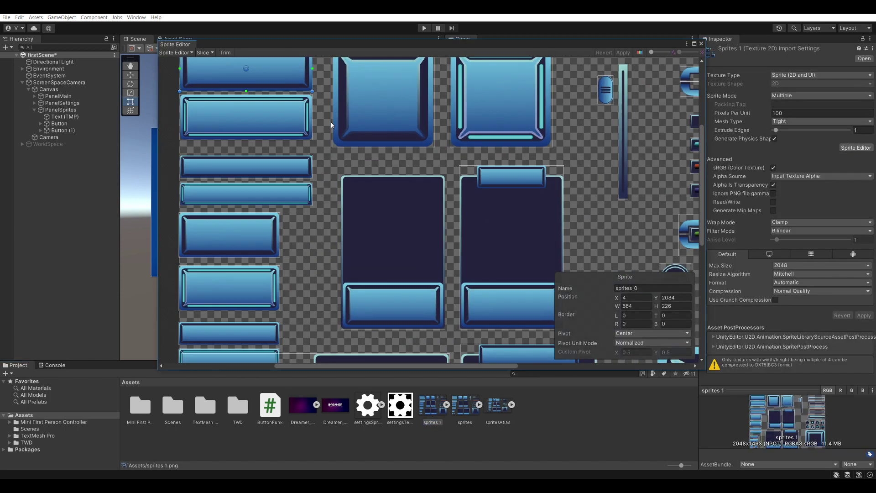
pyautogui.scroll(3, 446, 288)
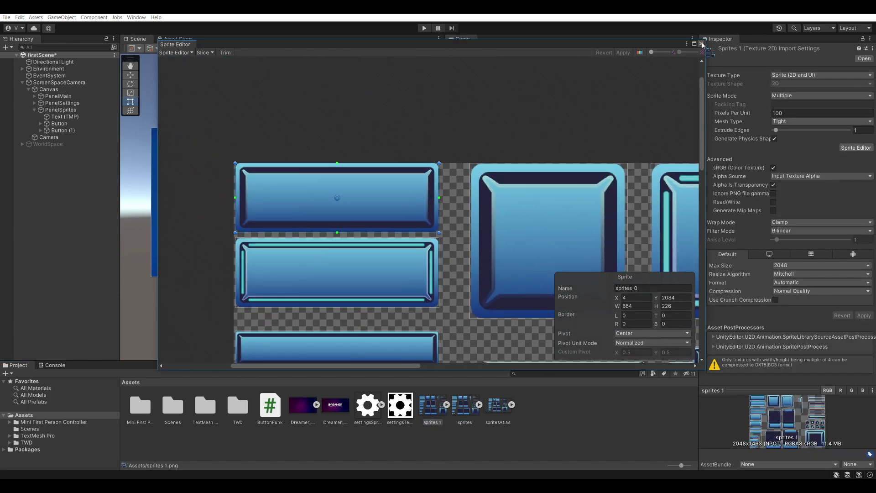
pyautogui.click(700, 43)
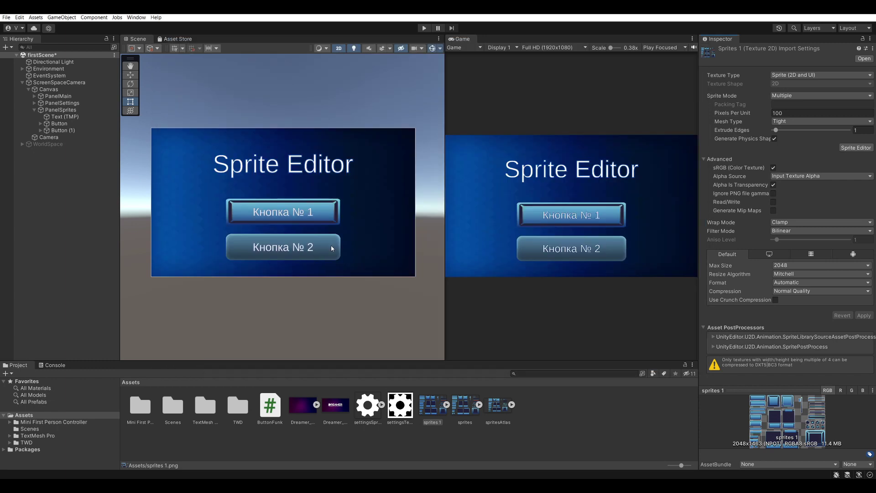
# Step: Assign sprites 1's sprites_0 as the second button's image and select the sprites 1 texture
pyautogui.click(445, 405)
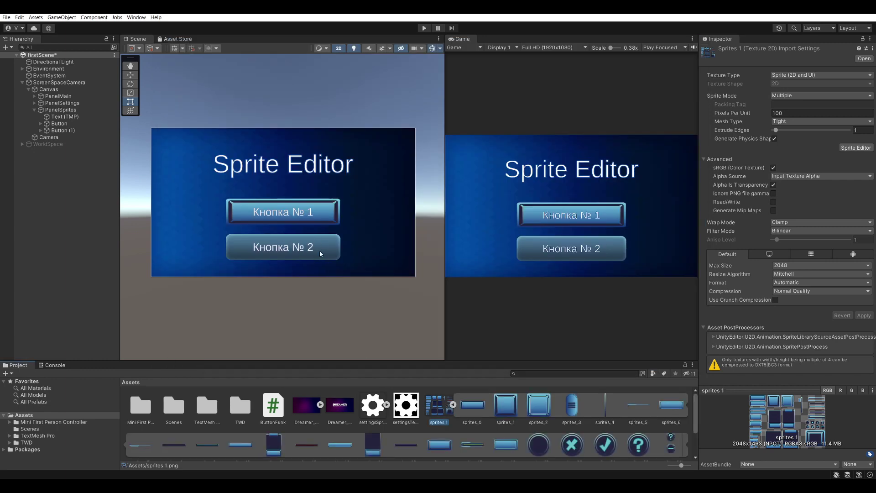
pyautogui.click(320, 250)
pyautogui.moveTo(472, 405); pyautogui.dragTo(803, 212)
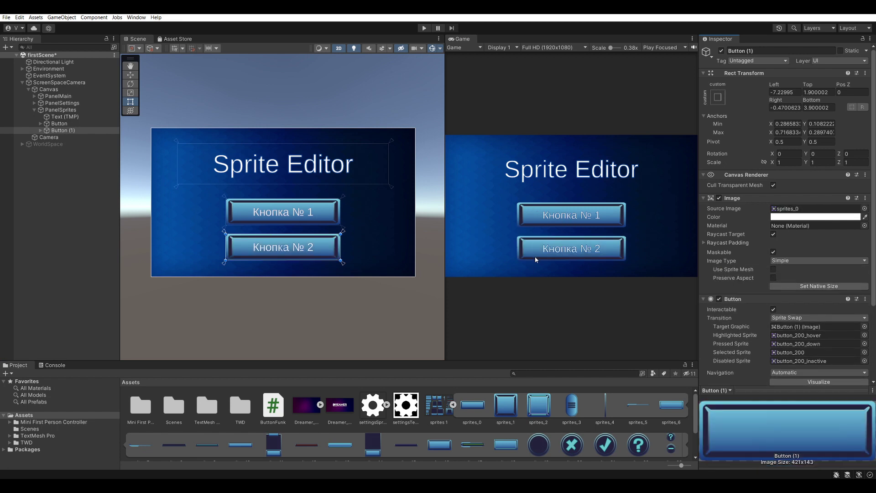
pyautogui.click(453, 404)
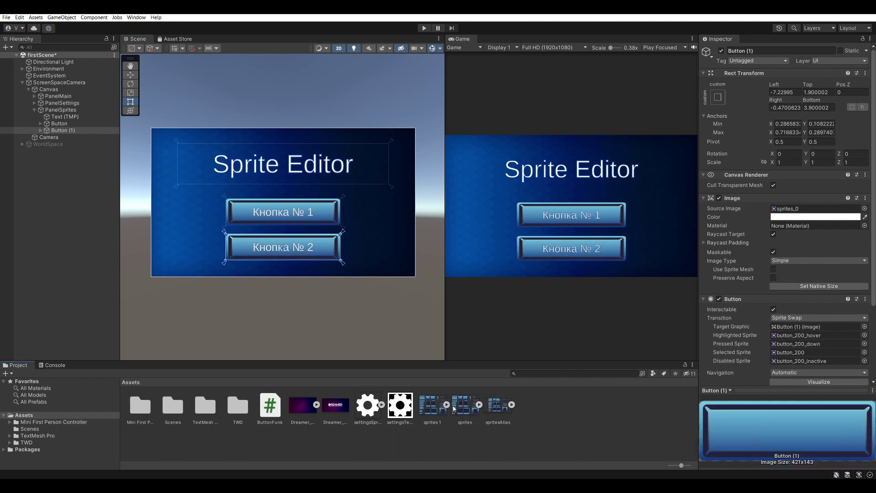
pyautogui.click(422, 405)
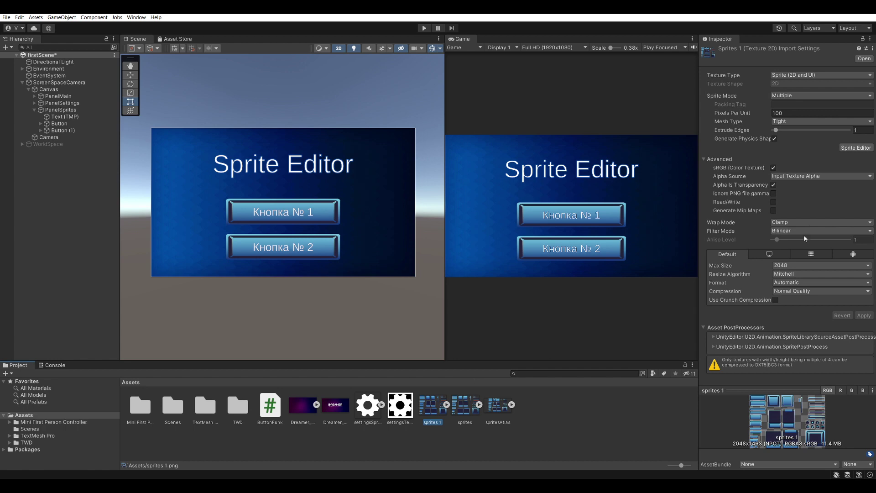
# Step: In the Sprite Editor, set sprites_0's borders to R 55 and L 52 pixels
pyautogui.click(855, 148)
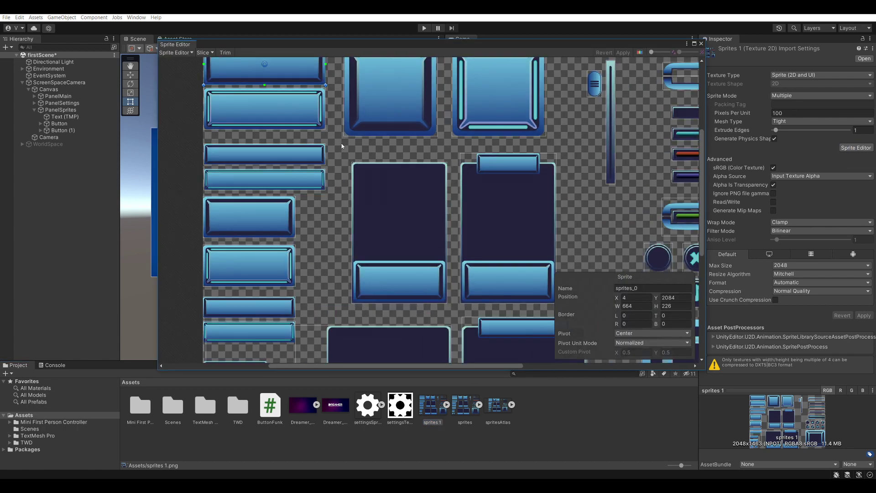
pyautogui.moveTo(341, 143); pyautogui.dragTo(432, 260, button='middle')
pyautogui.scroll(2, 431, 261)
pyautogui.scroll(2, 433, 217)
pyautogui.scroll(2, 433, 217)
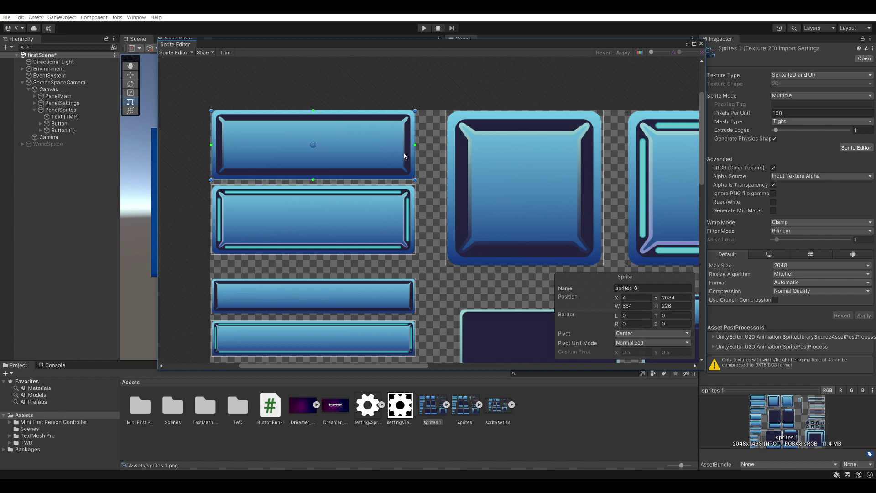
pyautogui.scroll(2, 404, 156)
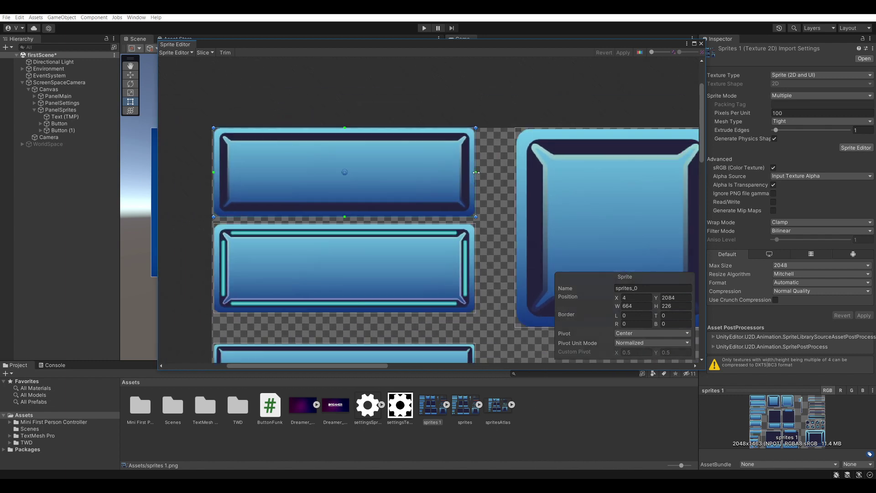
pyautogui.moveTo(476, 172); pyautogui.dragTo(454, 171)
pyautogui.moveTo(213, 173); pyautogui.dragTo(234, 171)
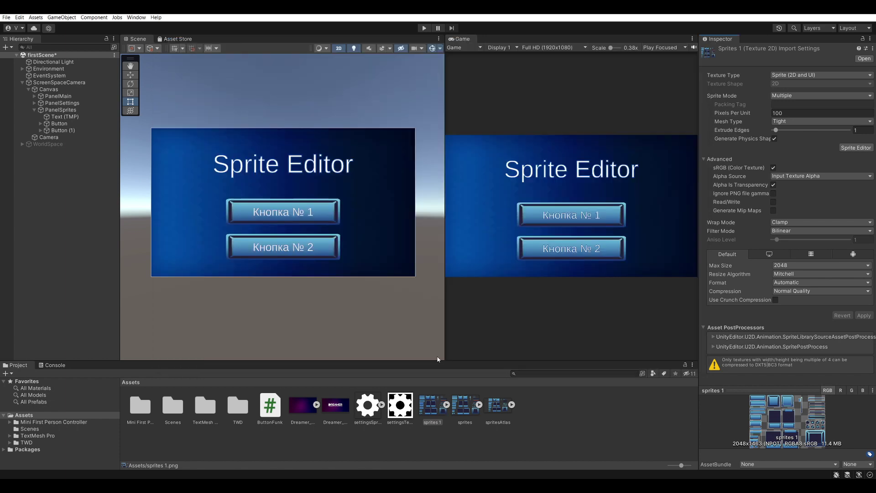
pyautogui.click(329, 210)
pyautogui.scroll(1, 309, 238)
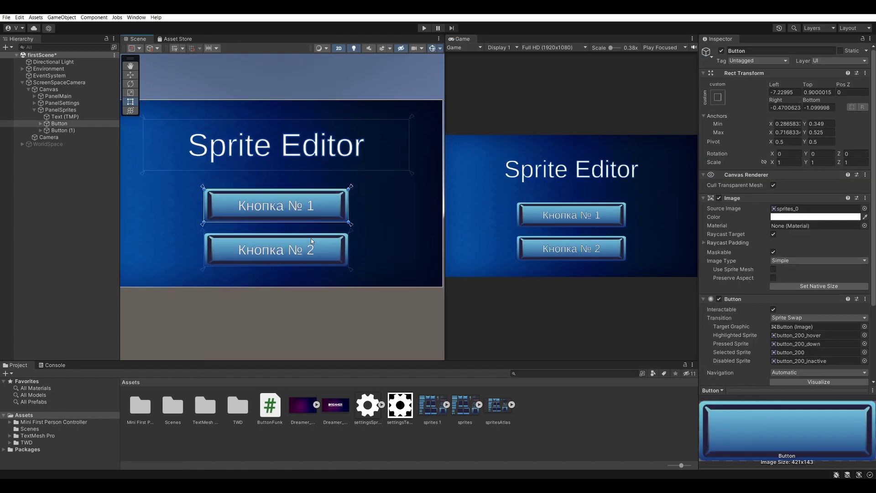
pyautogui.scroll(2, 304, 241)
pyautogui.scroll(2, 303, 239)
pyautogui.scroll(-3, 306, 227)
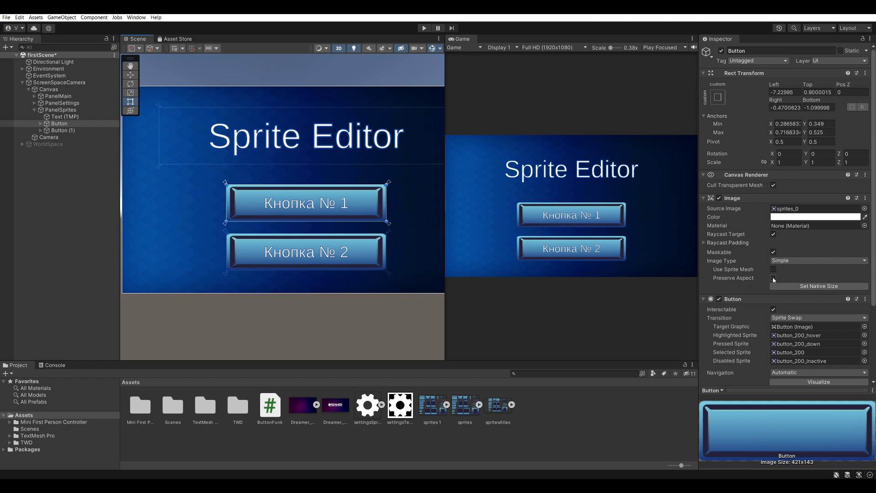
pyautogui.click(739, 278)
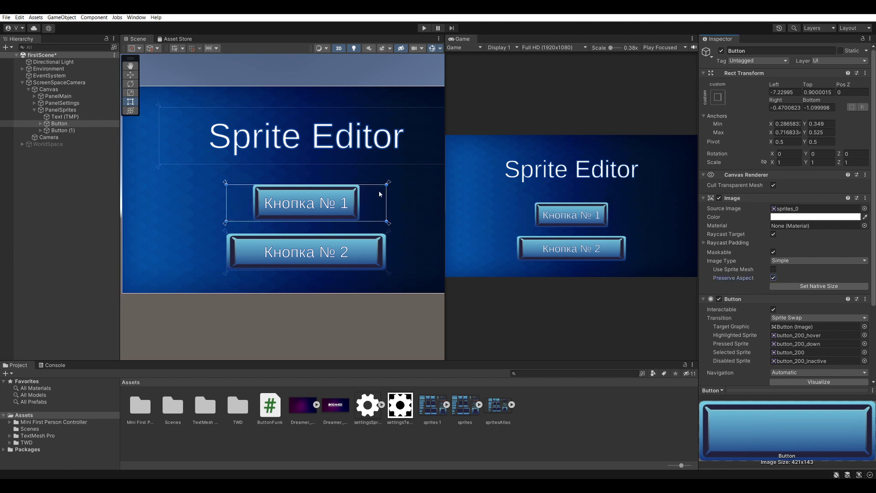
pyautogui.click(772, 278)
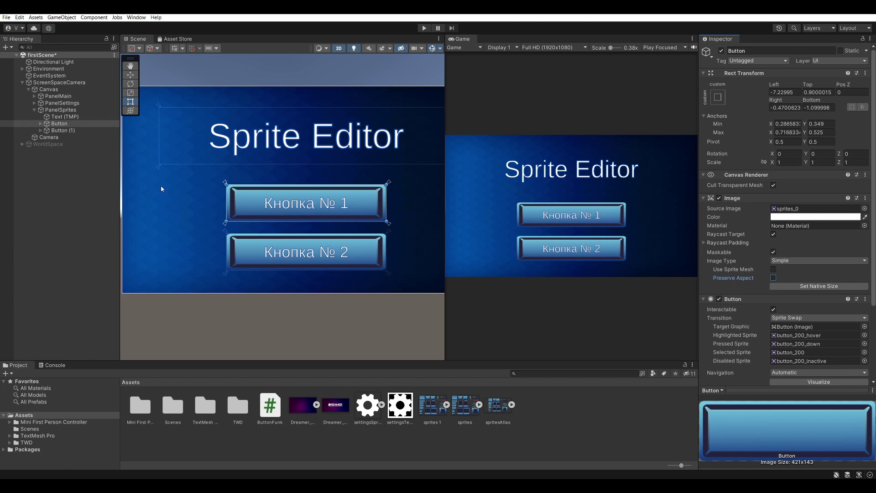
pyautogui.scroll(1, 235, 195)
pyautogui.scroll(2, 237, 194)
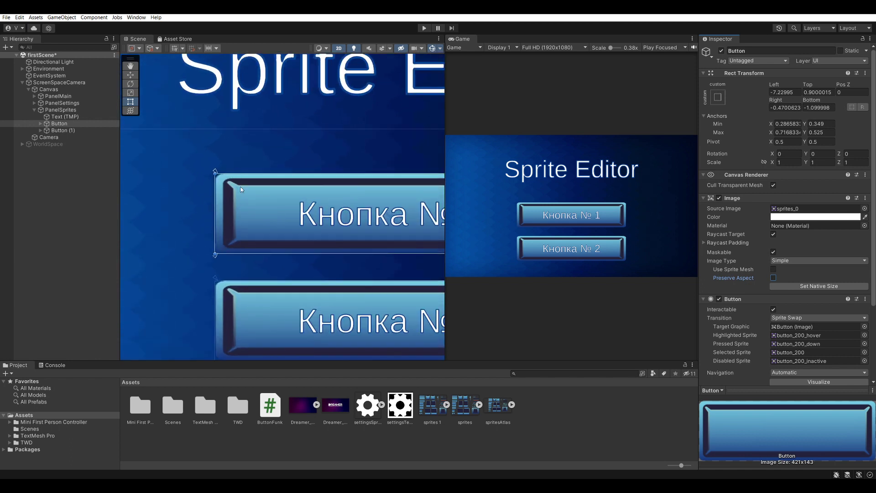
pyautogui.scroll(-2, 271, 200)
pyautogui.scroll(-1, 319, 218)
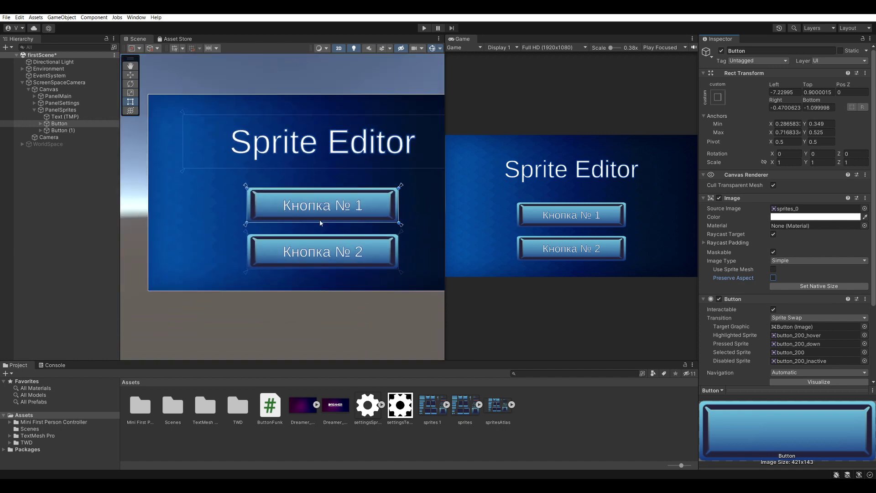
pyautogui.scroll(-1, 353, 231)
pyautogui.click(332, 215)
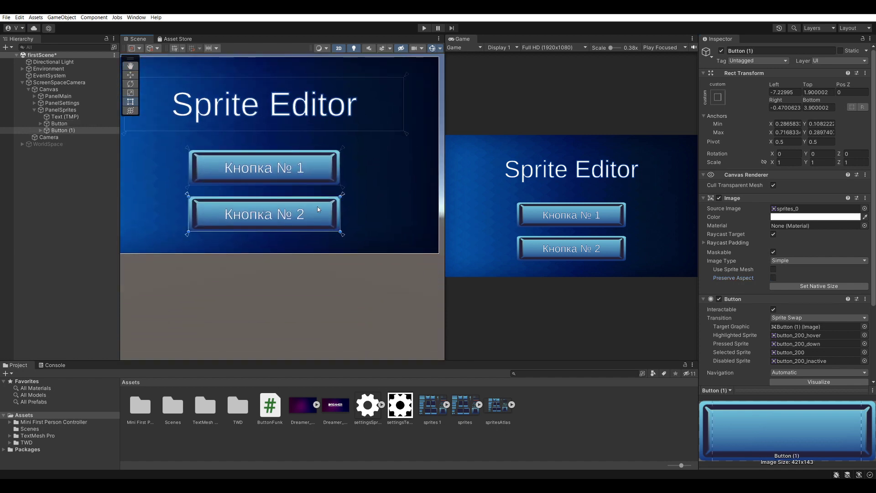
# Step: Change Button (1)'s Image Type to Sliced, then select the sprites 1 texture
pyautogui.click(789, 260)
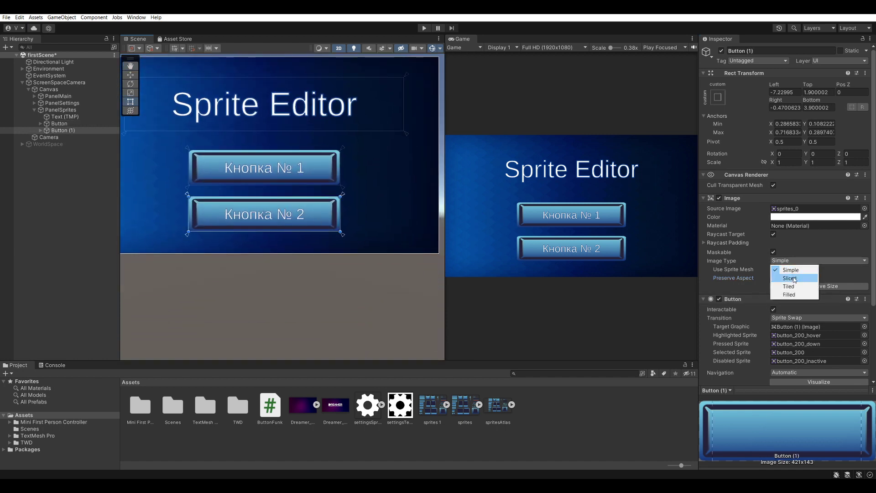
pyautogui.click(793, 279)
pyautogui.scroll(1, 329, 231)
pyautogui.scroll(2, 344, 232)
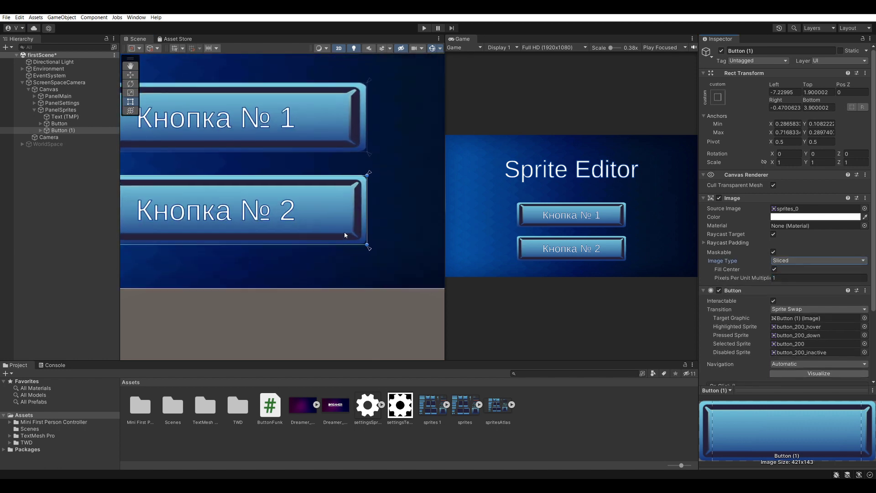
pyautogui.scroll(-2, 344, 234)
pyautogui.scroll(-1, 411, 242)
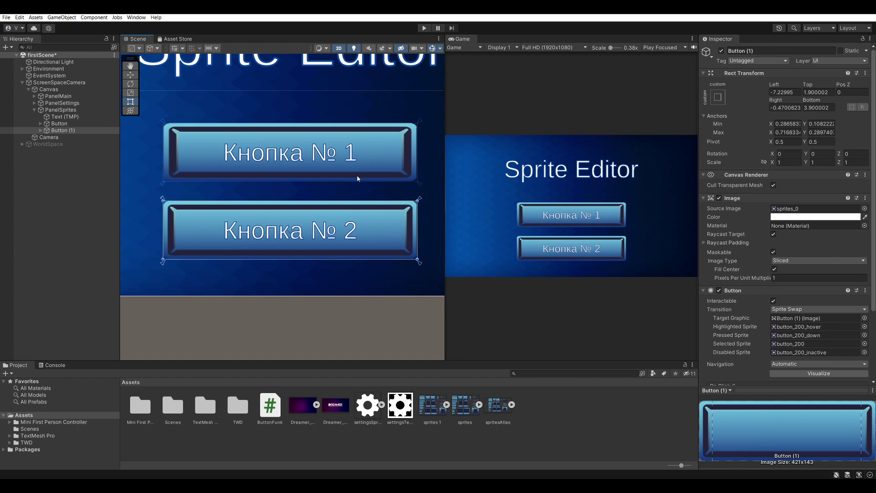
pyautogui.click(435, 410)
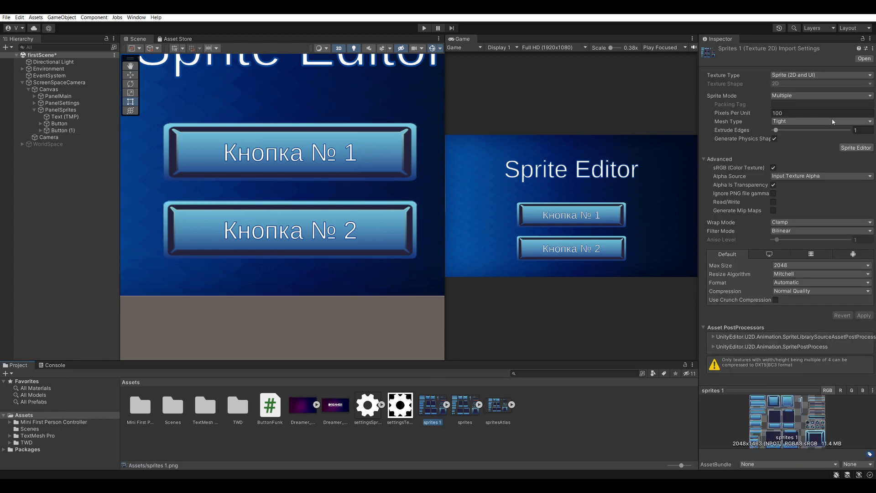
pyautogui.click(855, 148)
pyautogui.scroll(3, 301, 116)
pyautogui.scroll(3, 301, 117)
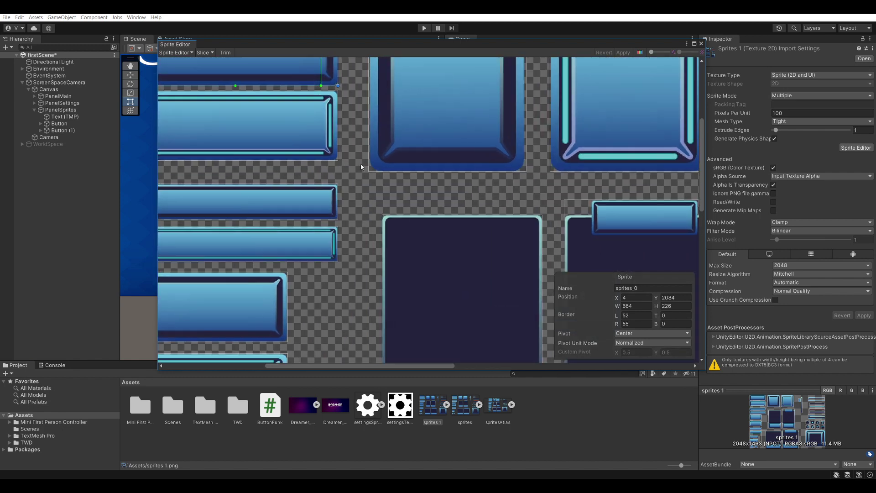
pyautogui.moveTo(334, 205); pyautogui.dragTo(497, 278, button='middle')
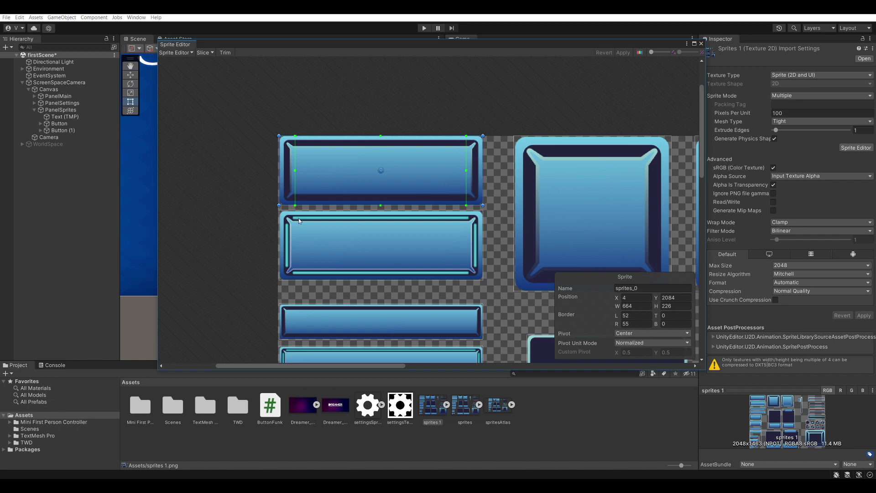
pyautogui.click(701, 43)
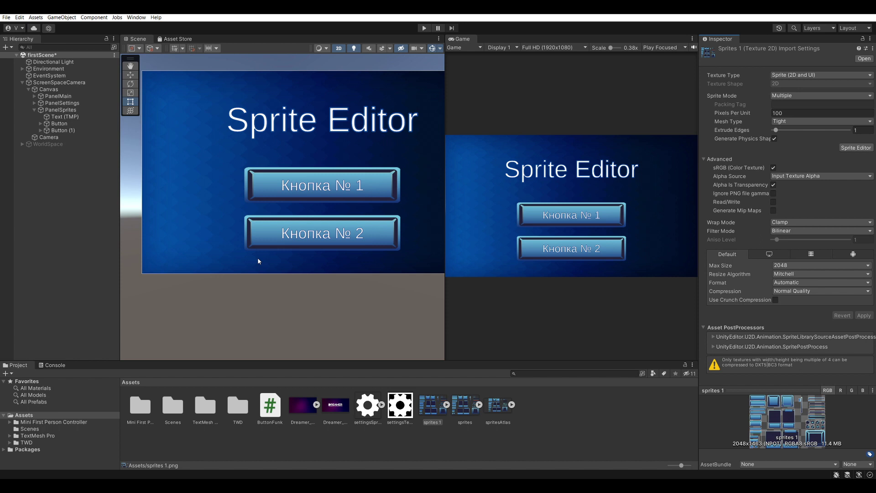
# Step: Select the sprites texture, then inspect the spritesAtlas asset
pyautogui.click(593, 429)
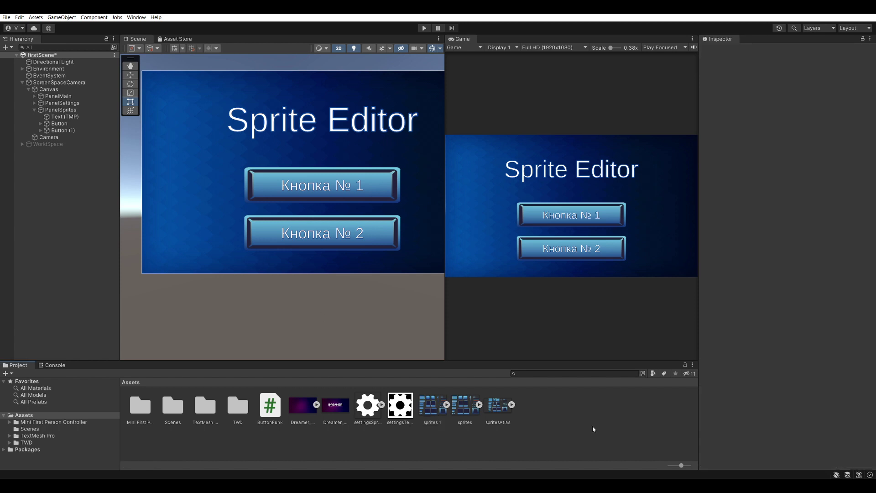
pyautogui.click(467, 412)
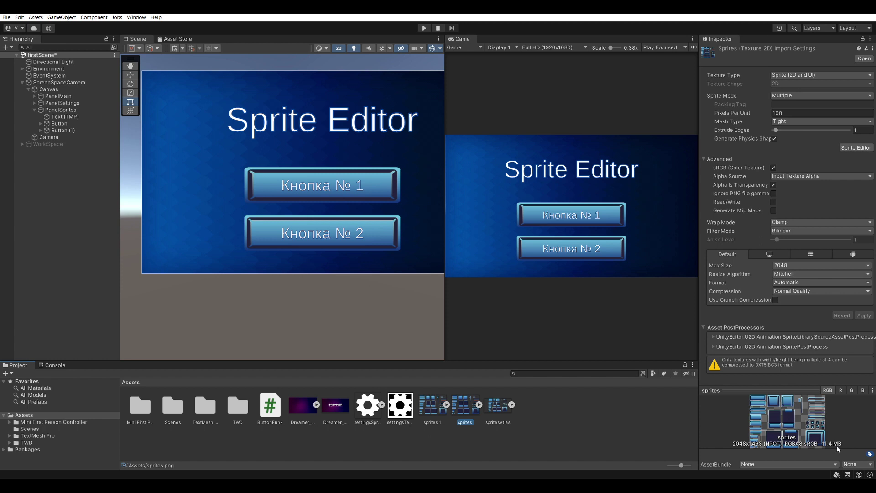
pyautogui.click(497, 411)
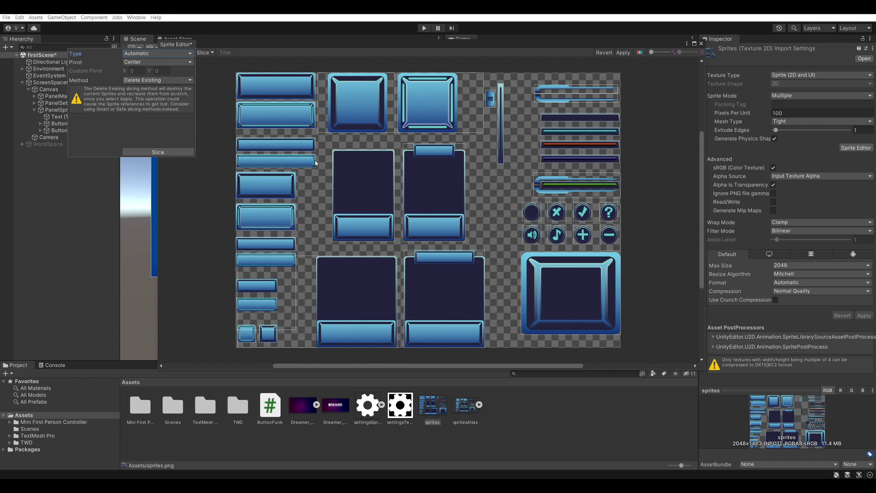
pyautogui.click(295, 97)
pyautogui.click(297, 122)
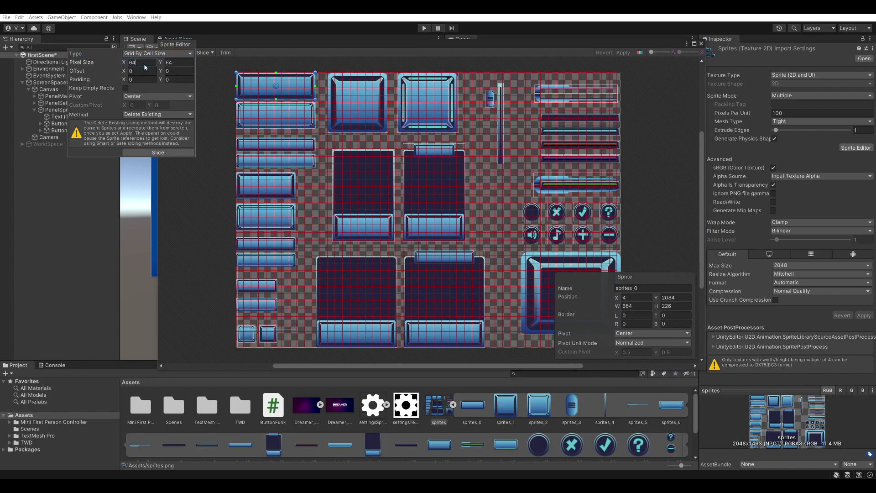
pyautogui.click(145, 64)
pyautogui.write('256')
pyautogui.click(179, 62)
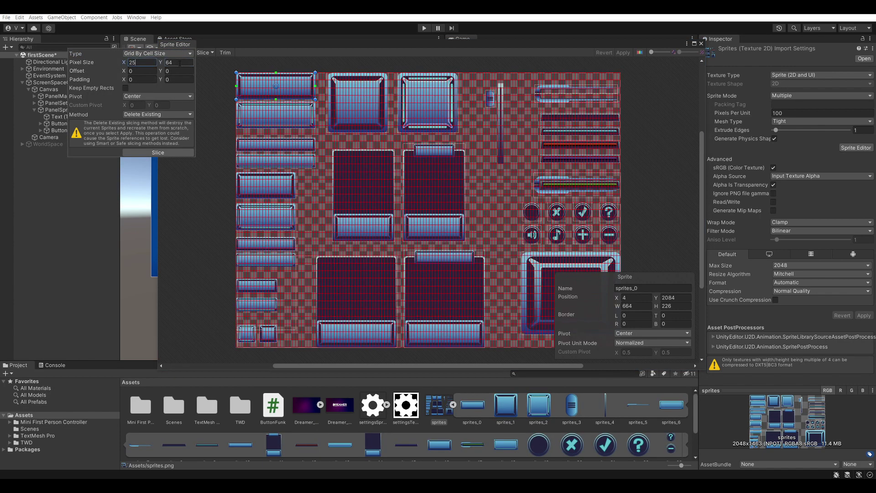
pyautogui.write('256')
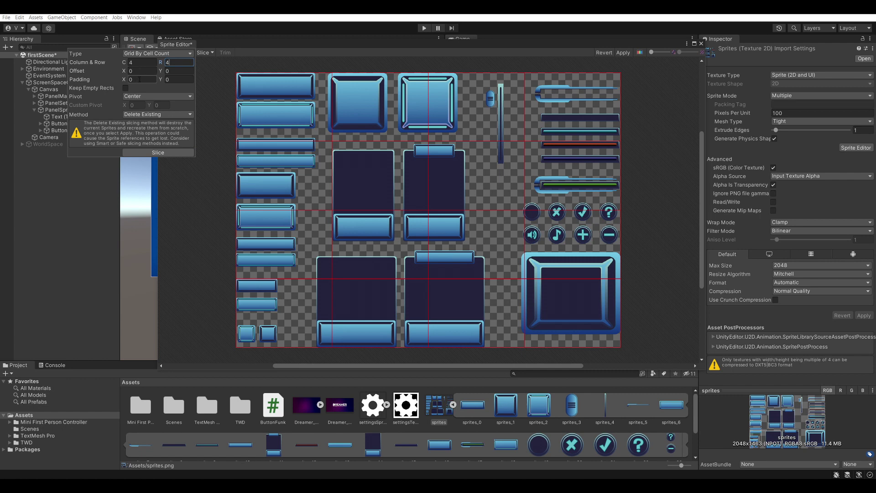
pyautogui.scroll(5, 352, 212)
pyautogui.click(305, 238)
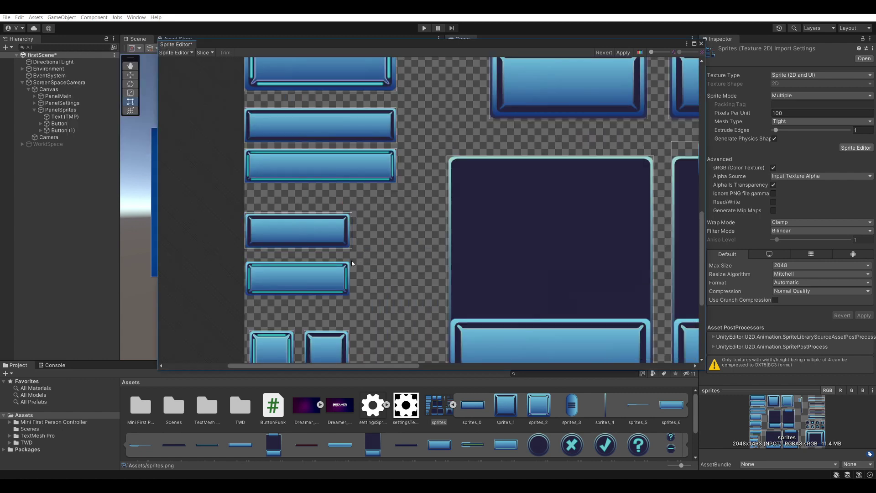
pyautogui.click(273, 280)
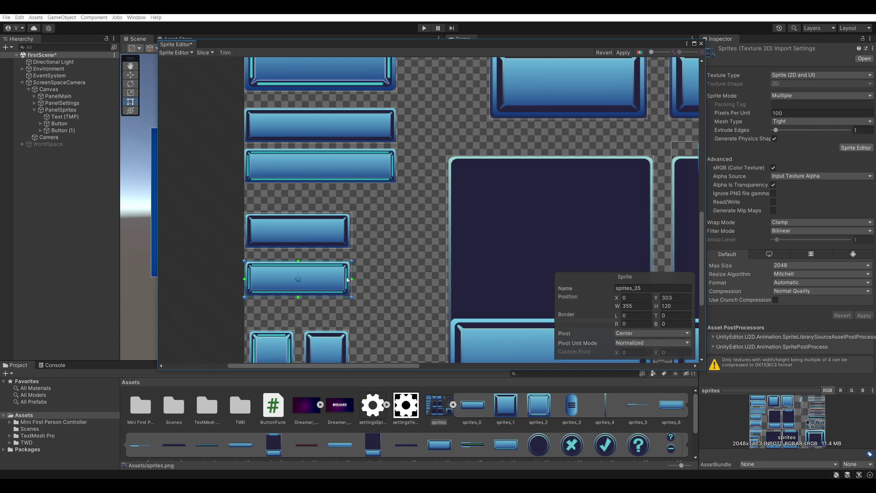
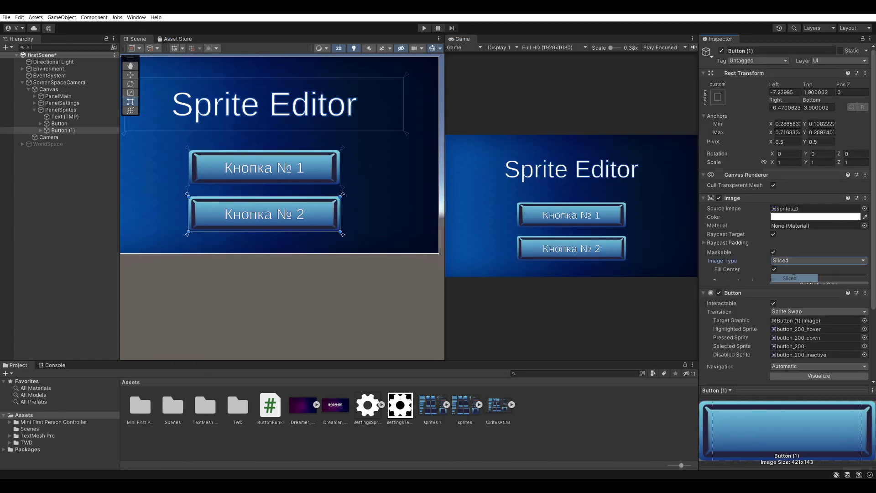
# Step: Set Button (1)'s Image Type to Sliced so its sprite borders stay crisp
pyautogui.click(794, 277)
pyautogui.scroll(3, 332, 239)
pyautogui.scroll(2, 366, 231)
pyautogui.scroll(1, 401, 222)
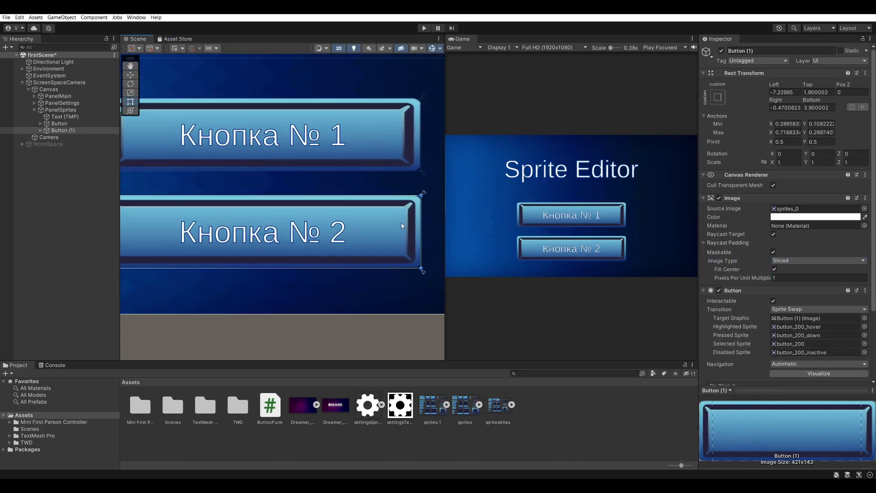
pyautogui.scroll(-2, 401, 222)
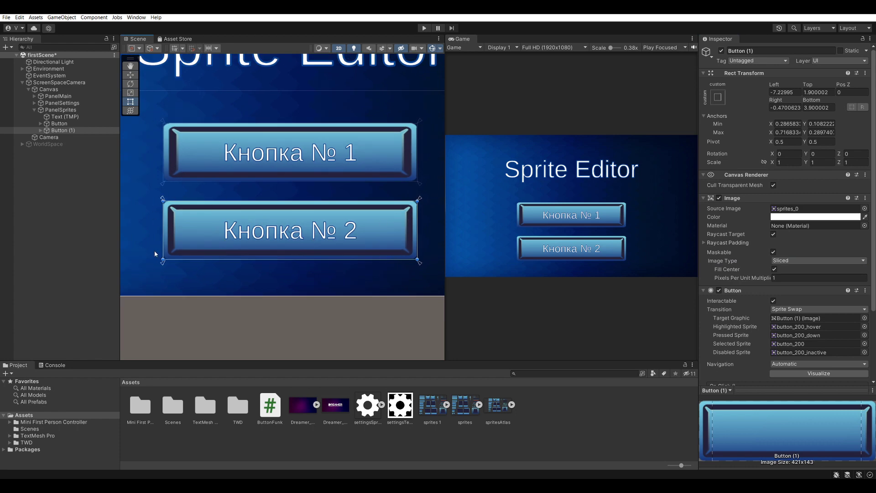